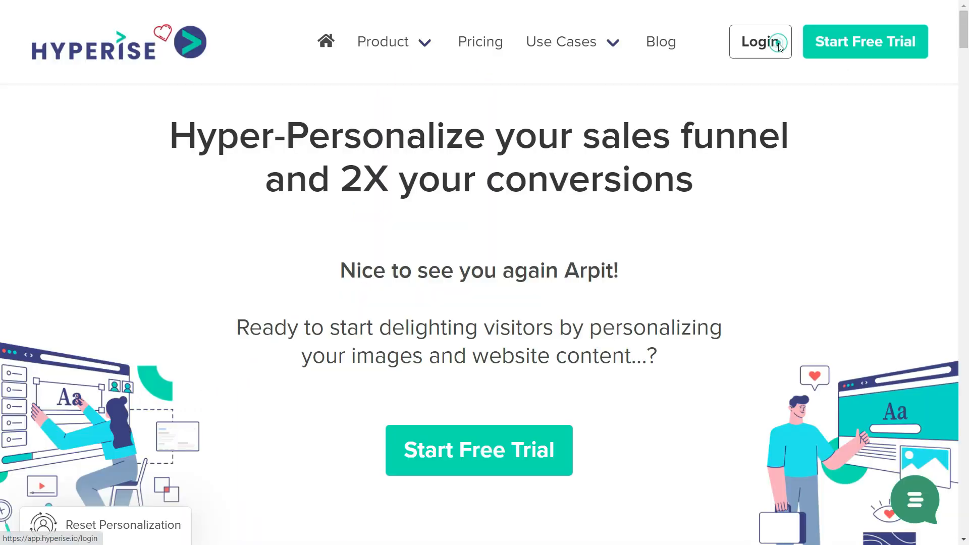
# Log in to Hyperise and start a new image from the image templates area
pyautogui.click(780, 45)
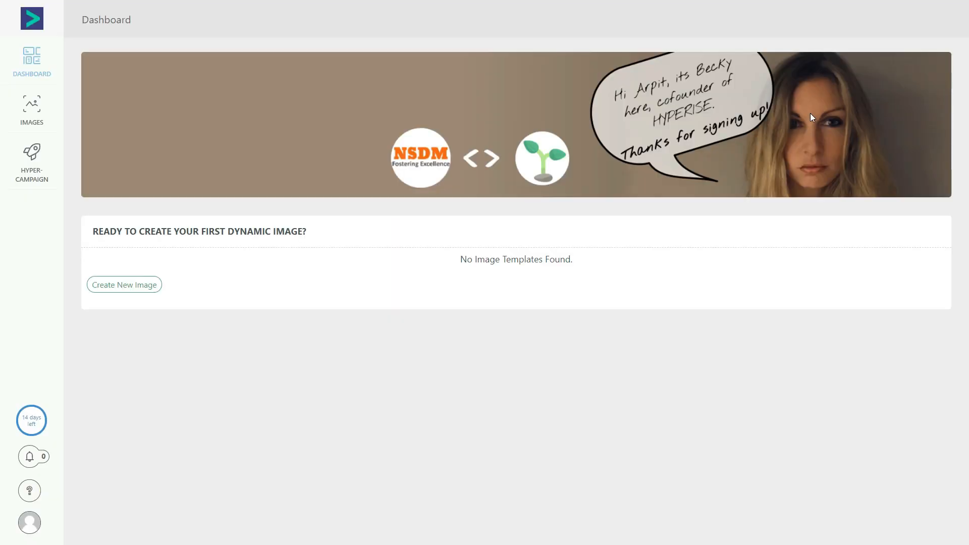
pyautogui.click(39, 102)
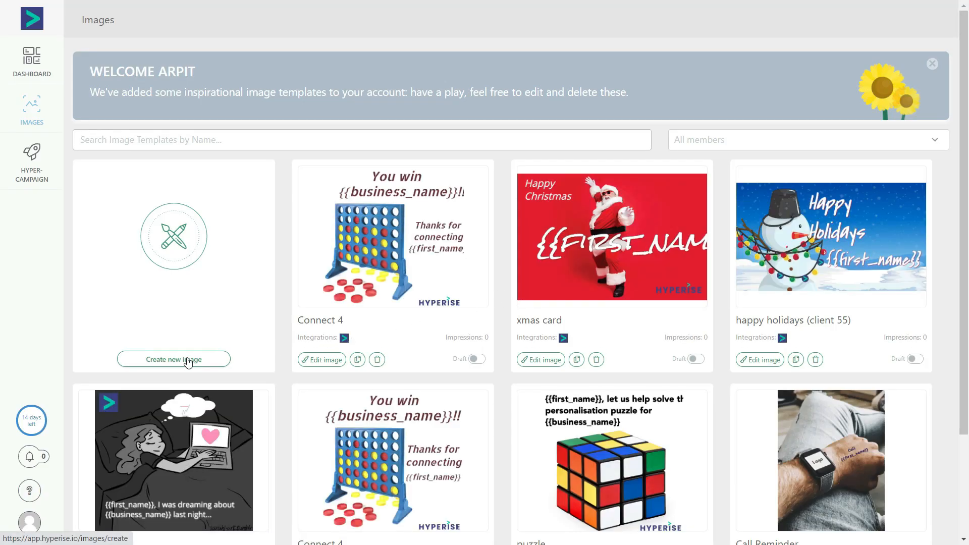
pyautogui.click(187, 361)
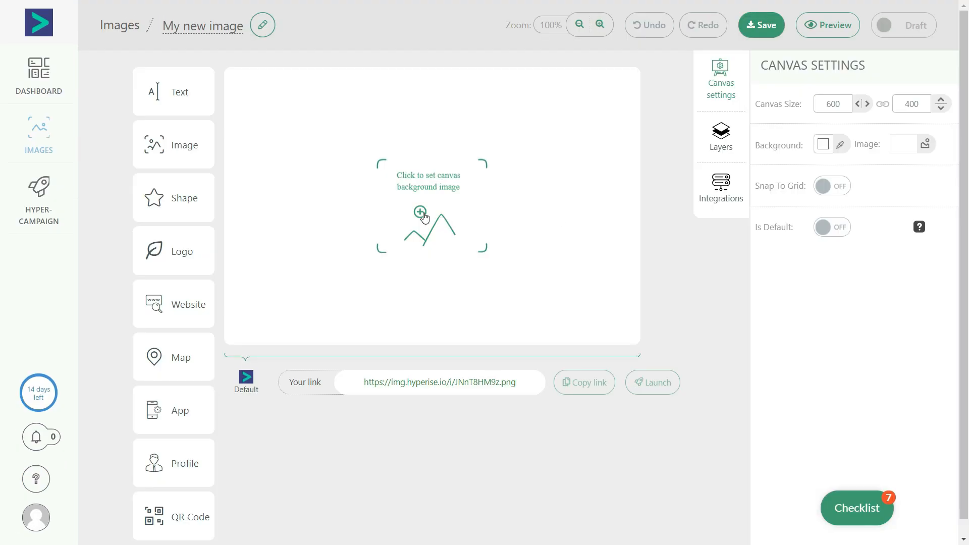
# Upload the SELF Growth Never Stops image from the Downloads folder and set it as the canvas background
pyautogui.click(424, 217)
pyautogui.click(272, 157)
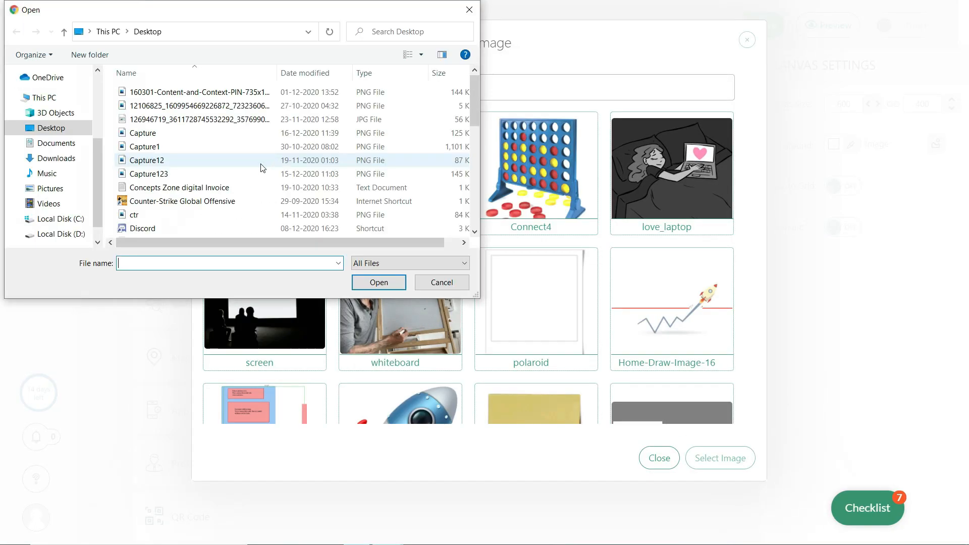
pyautogui.click(56, 158)
pyautogui.click(162, 102)
pyautogui.click(378, 282)
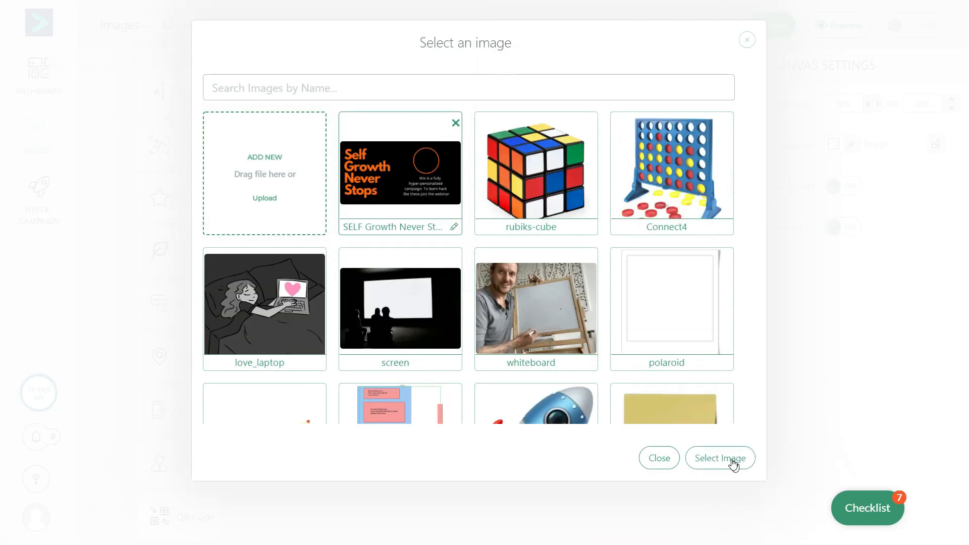
pyautogui.click(720, 458)
pyautogui.click(613, 142)
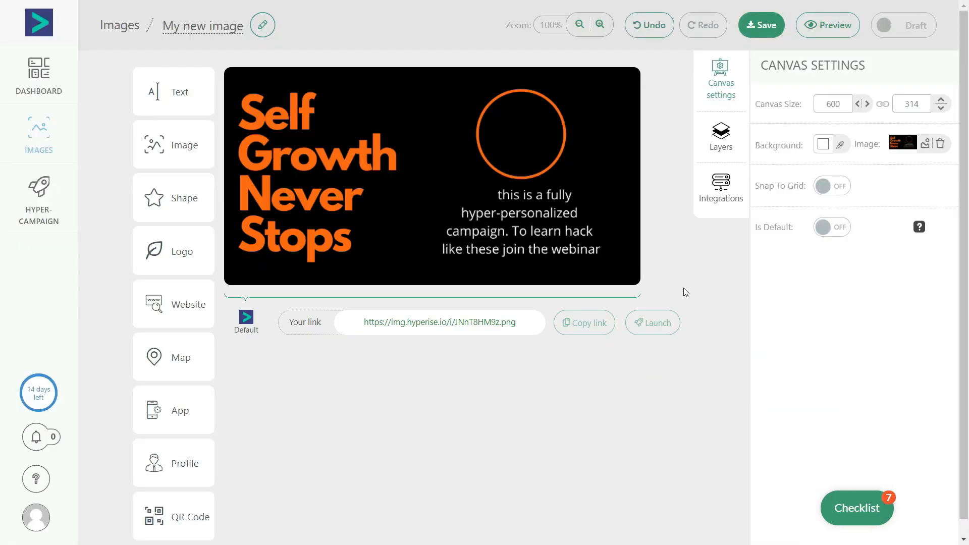
# Add a profile picture layer with the circular style inside the orange ring
pyautogui.click(174, 464)
pyautogui.click(872, 214)
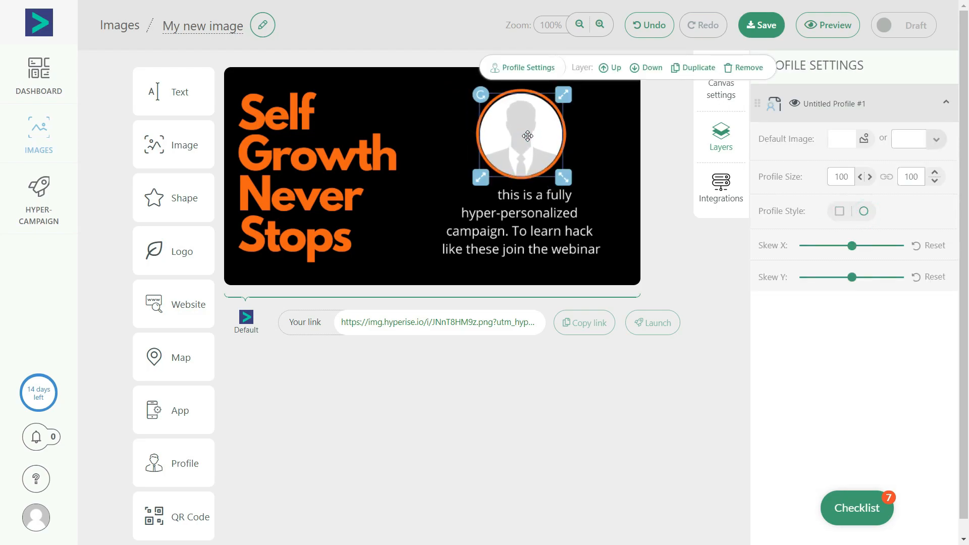
pyautogui.click(691, 256)
# Add a text layer just below the profile circle and replace its placeholder text with the {{first_name}} tag
pyautogui.moveTo(167, 96); pyautogui.dragTo(474, 198)
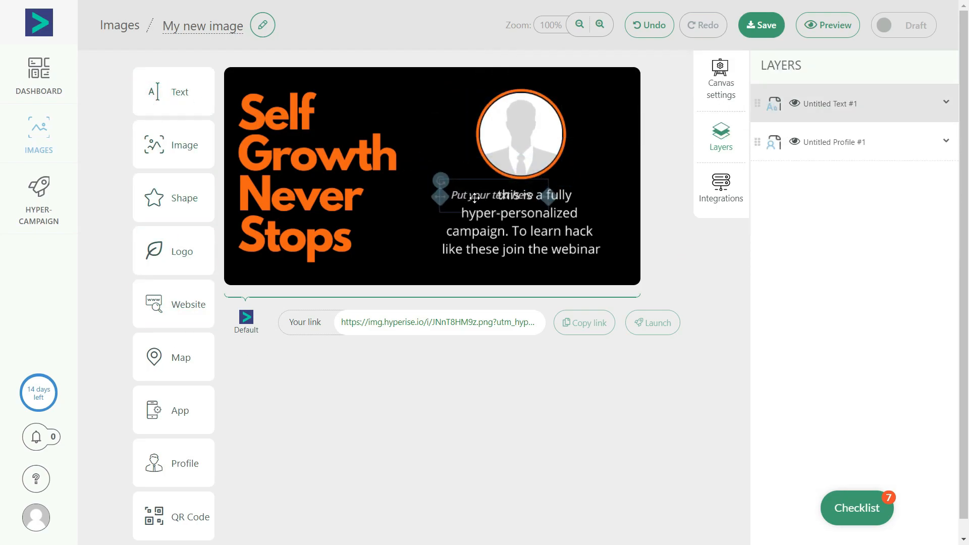
pyautogui.click(556, 152)
pyautogui.click(558, 341)
pyautogui.press('BackSpace')
pyautogui.press('BackSpace')
pyautogui.press('BackSpace')
pyautogui.press('BackSpace')
pyautogui.press('BackSpace')
pyautogui.press('BackSpace')
pyautogui.press('BackSpace')
pyautogui.press('BackSpace')
pyautogui.press('BackSpace')
pyautogui.press('BackSpace')
pyautogui.press('BackSpace')
pyautogui.press('BackSpace')
pyautogui.press('BackSpace')
pyautogui.press('BackSpace')
pyautogui.press('BackSpace')
pyautogui.press('BackSpace')
pyautogui.press('BackSpace')
pyautogui.press('BackSpace')
pyautogui.press('BackSpace')
pyautogui.click(469, 241)
pyautogui.moveTo(469, 203); pyautogui.dragTo(479, 203)
pyautogui.click(485, 153)
# Set the {{first_name}} text size to 19 and save the image
pyautogui.click(793, 135)
pyautogui.click(792, 136)
pyautogui.click(793, 135)
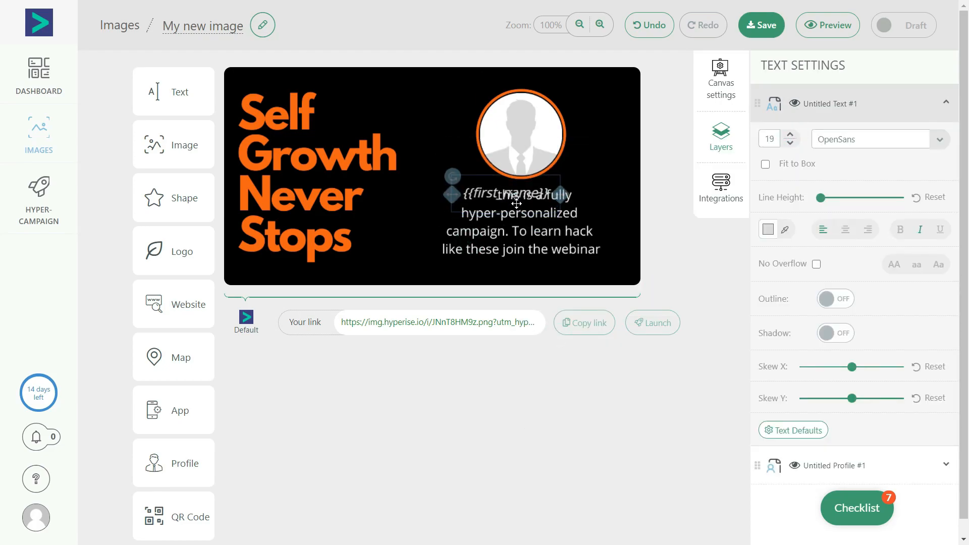
pyautogui.click(621, 406)
pyautogui.click(761, 26)
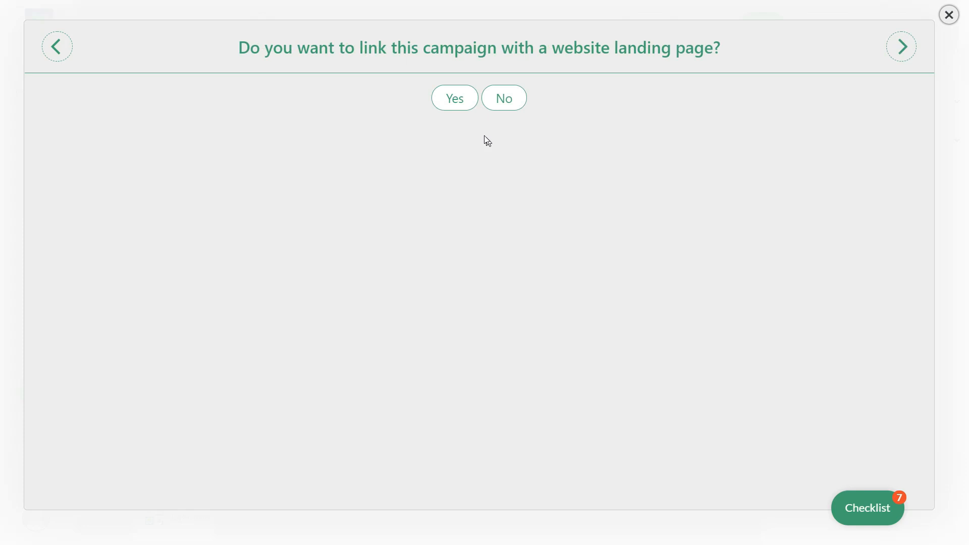
# Link the campaign to the personal website's landing page URL, decline Reserve IP lookups and finish the setup
pyautogui.click(456, 99)
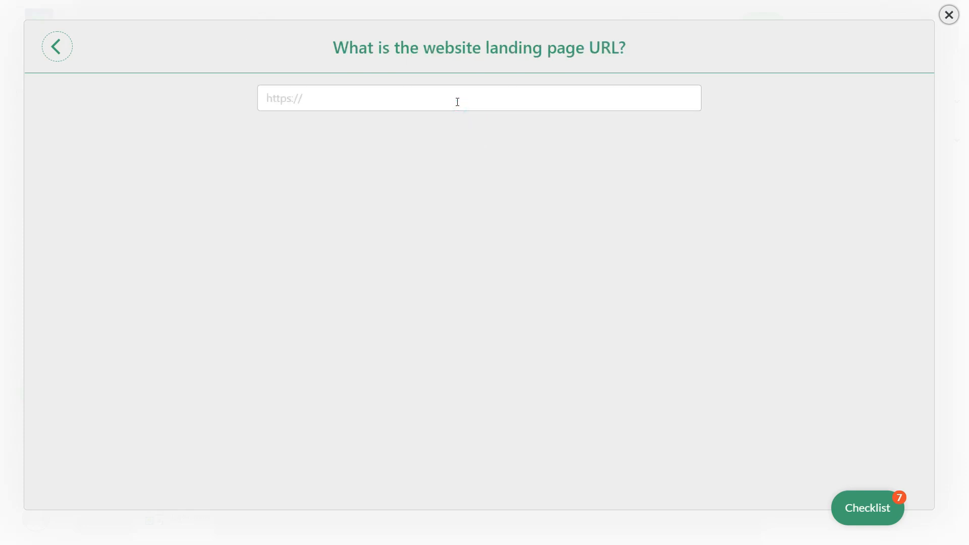
pyautogui.click(458, 102)
pyautogui.write('https://arpitkhurana.com')
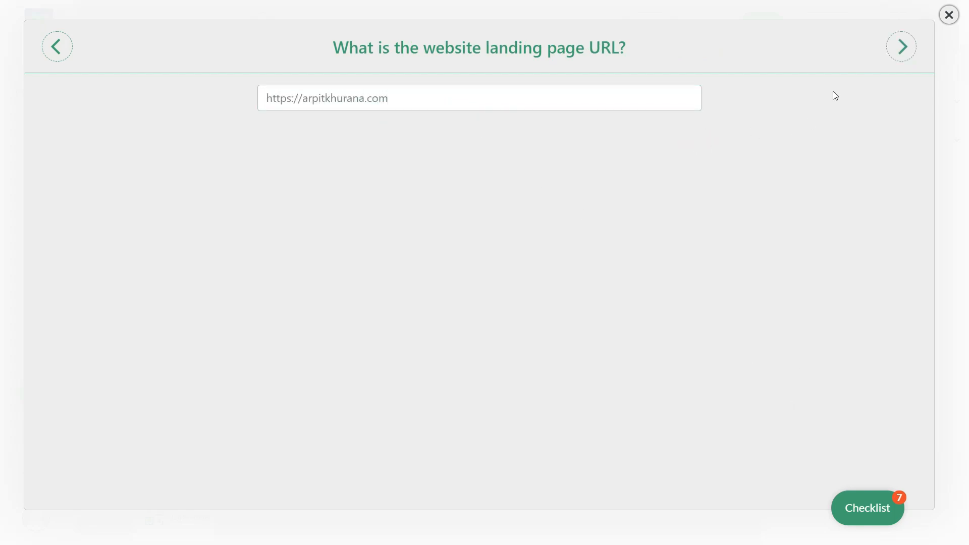
pyautogui.press('Return')
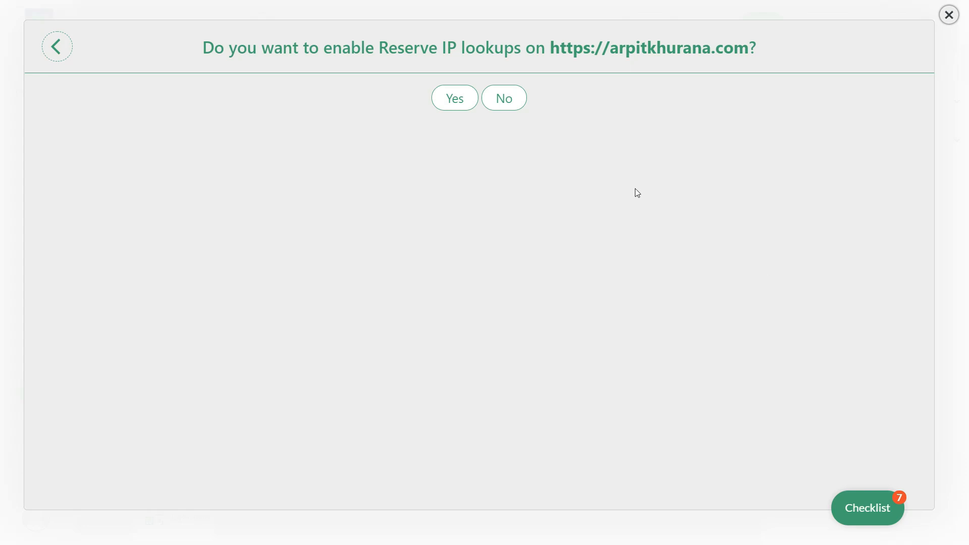
pyautogui.click(518, 103)
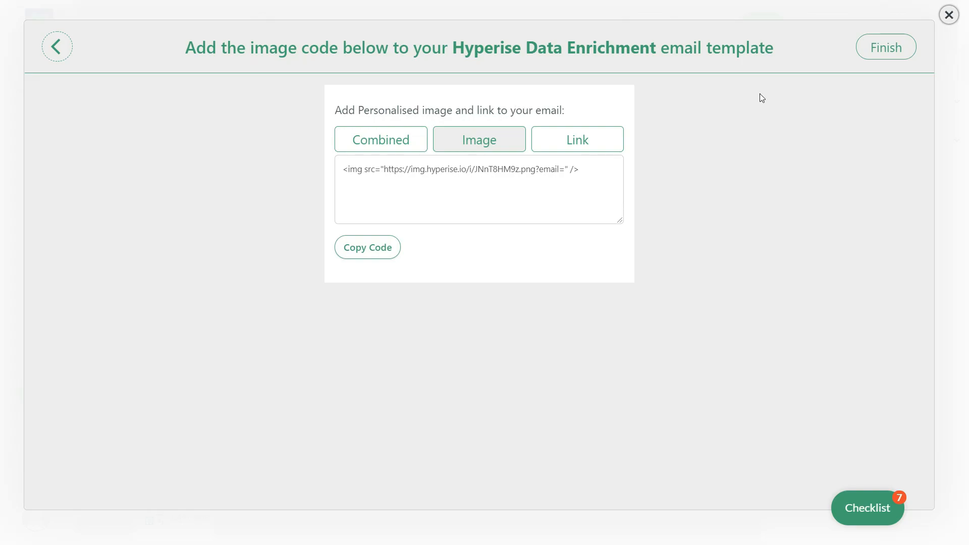
pyautogui.click(881, 50)
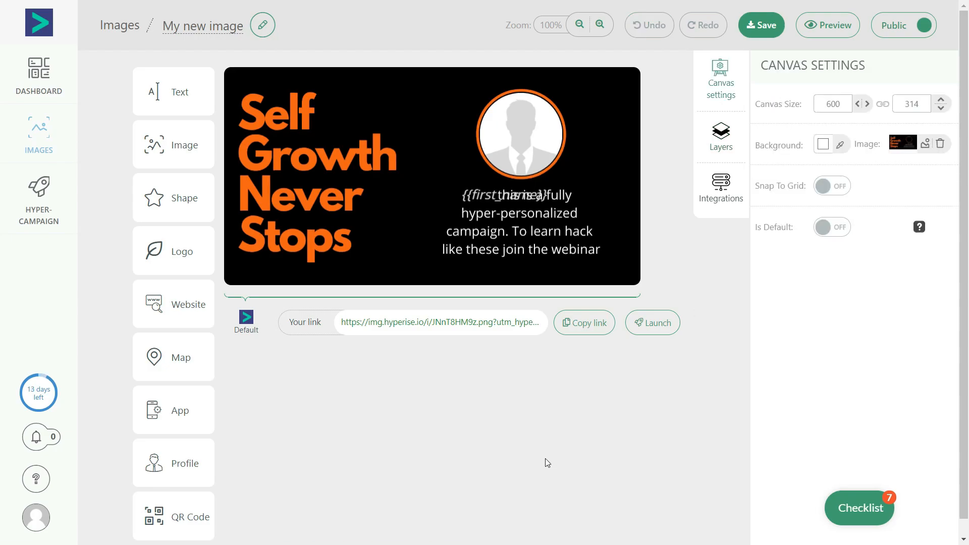
# Get the website snippet code from the Hyper-Campaign area
pyautogui.click(45, 189)
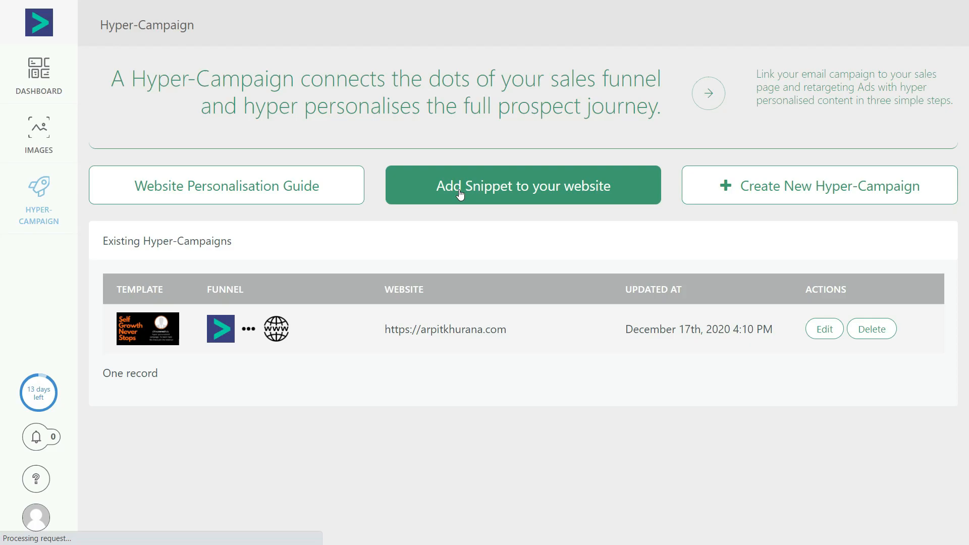
pyautogui.click(460, 194)
pyautogui.click(342, 370)
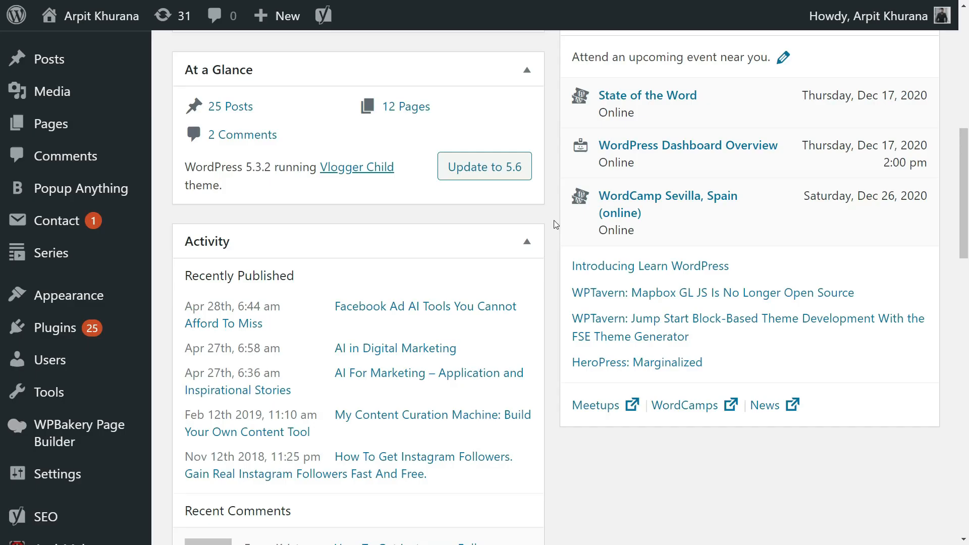
# In WordPress, search for the hyperise plugin, then install and activate HYPERISE Website Personalisation
pyautogui.click(191, 359)
pyautogui.click(737, 218)
pyautogui.write('hyperise')
pyautogui.scroll(-2, 387, 407)
pyautogui.click(388, 408)
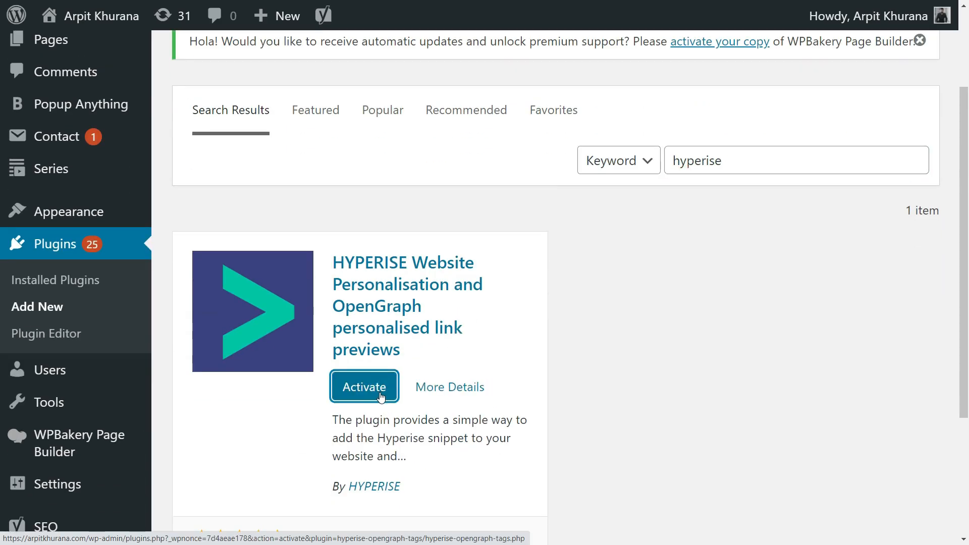
pyautogui.click(380, 397)
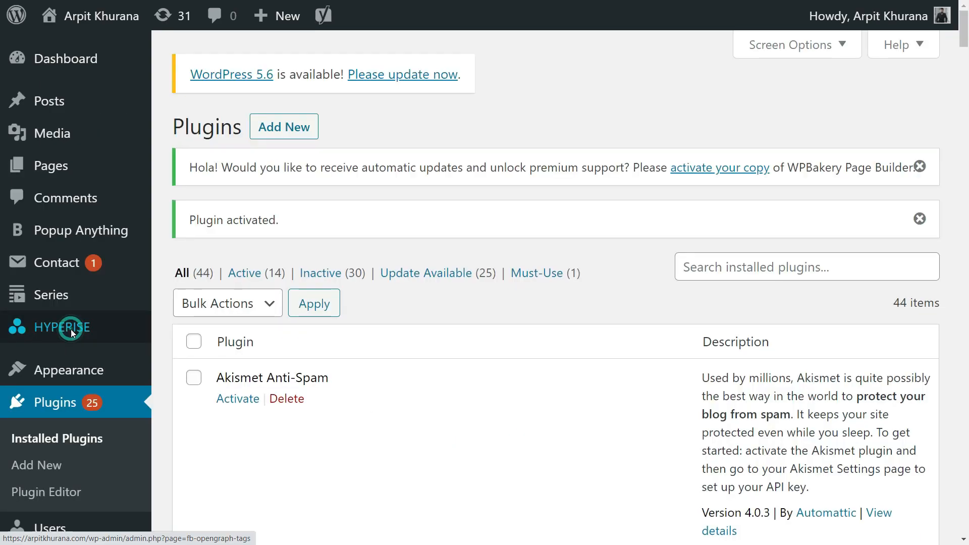
# Add the Hyperise snippet to the HYPERISE plugin's setup page and save the changes
pyautogui.click(65, 328)
pyautogui.click(558, 461)
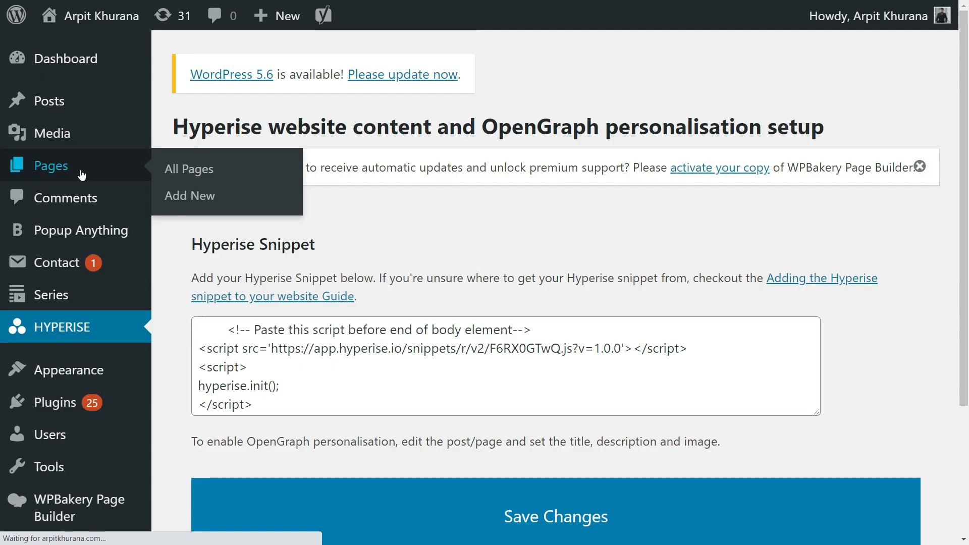
# Open the website's home page for editing from the list of pages
pyautogui.click(48, 161)
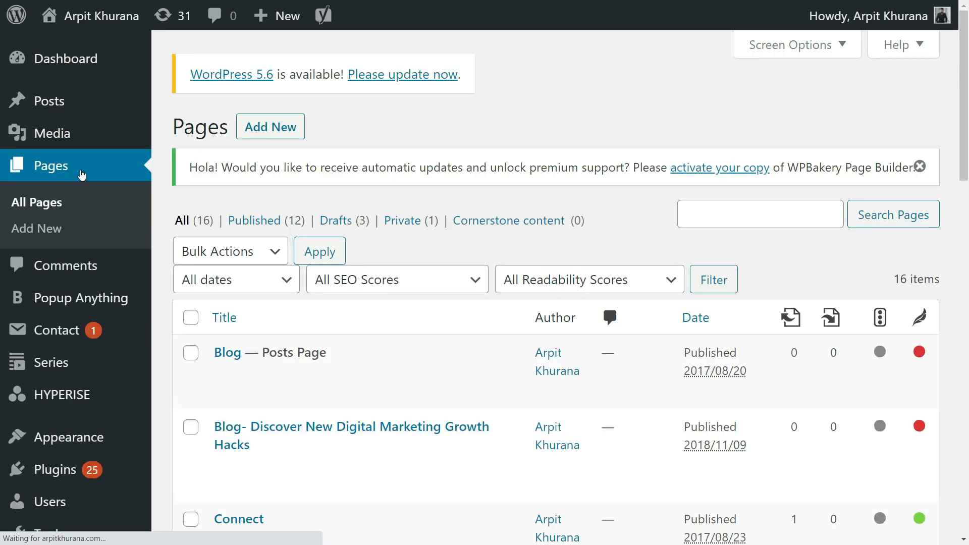
pyautogui.scroll(-4, 428, 372)
pyautogui.scroll(-1, 380, 381)
pyautogui.click(225, 375)
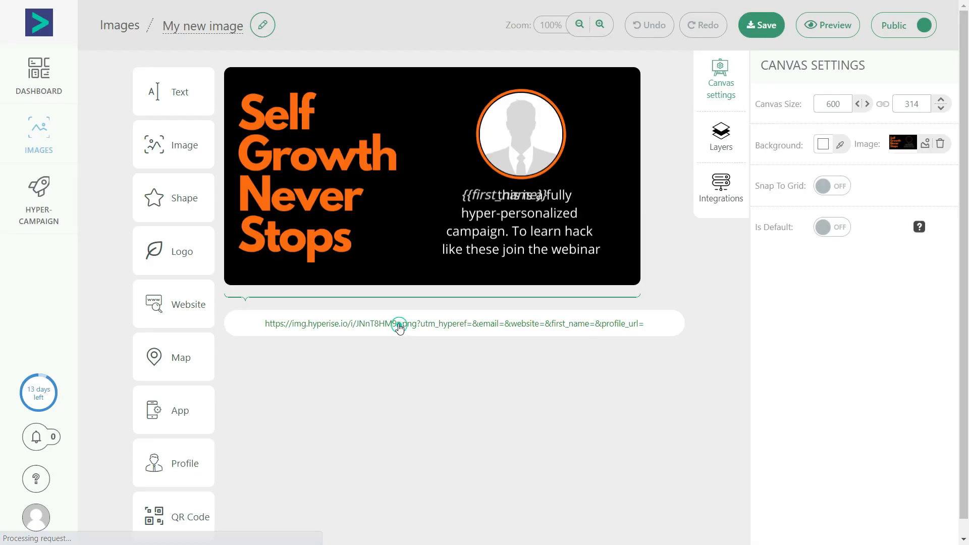
# Copy the hash from the Hyperise image link and enter JNnT8HM9z as the page's Open Graph image hash in WordPress
pyautogui.moveTo(401, 327); pyautogui.dragTo(357, 334)
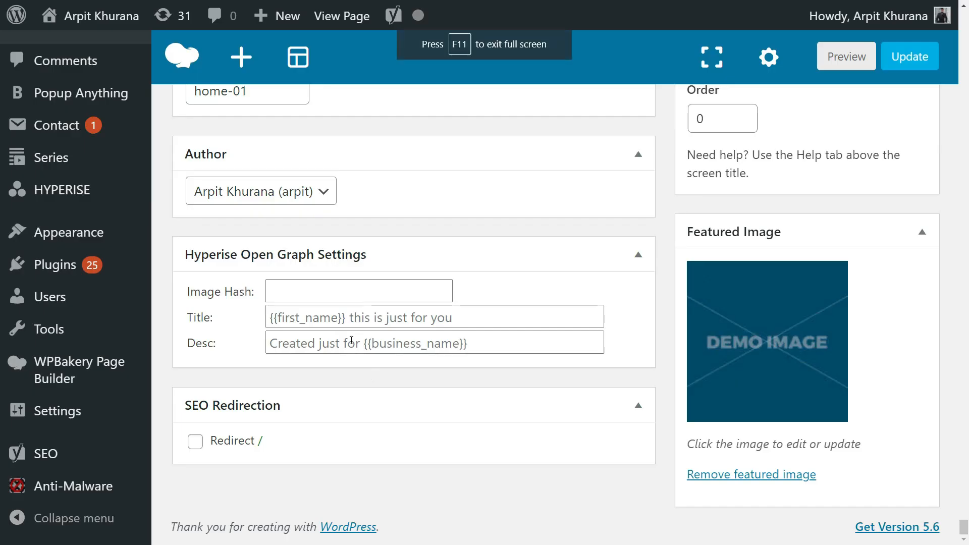
pyautogui.click(346, 285)
pyautogui.write('JNnT8HM9z')
pyautogui.click(550, 281)
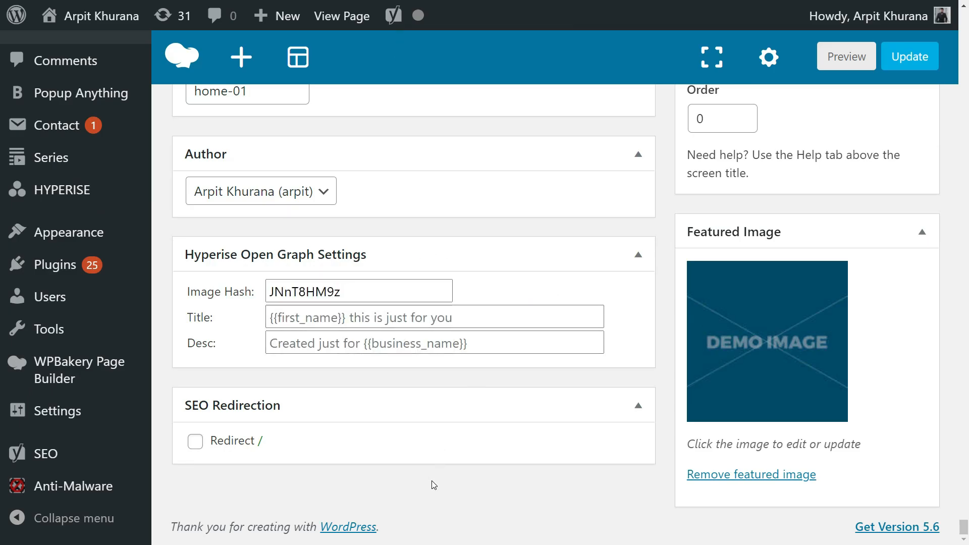
# Set the Open Graph title to "{{first_name}} this is a personalized invitation for you" and description to "Give your marketing an unfair advantage.", and update the page
pyautogui.click(330, 317)
pyautogui.write('{{first_name}} this is a personalized invitation for you')
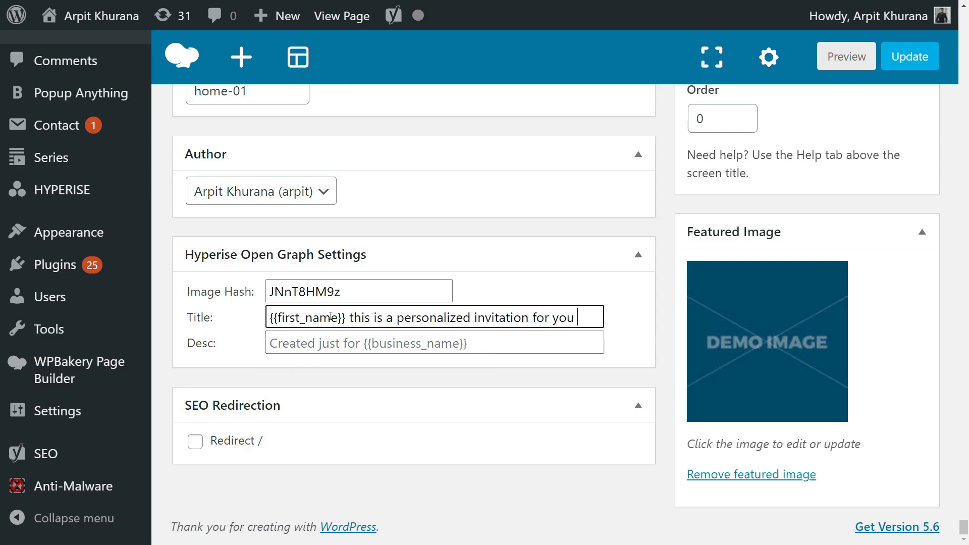
pyautogui.click(298, 345)
pyautogui.click(333, 416)
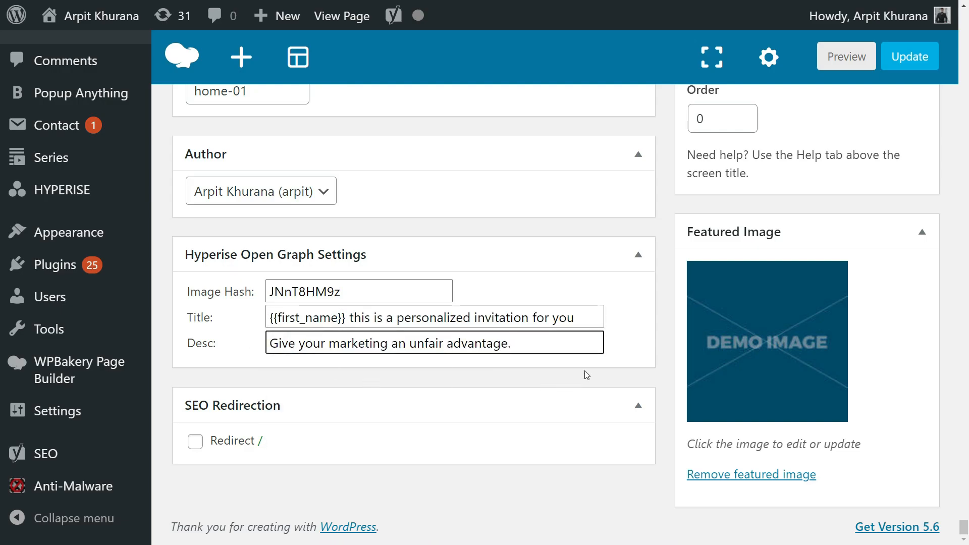
pyautogui.click(633, 351)
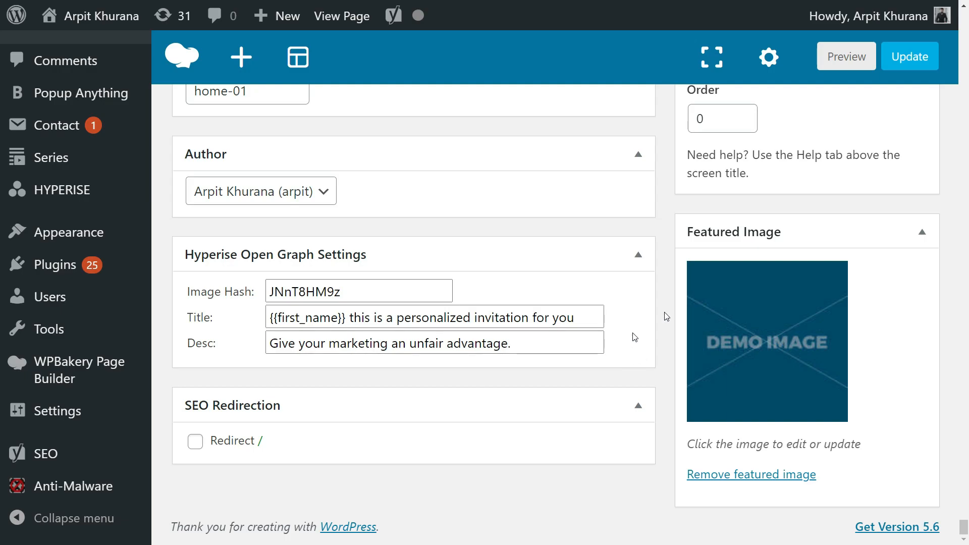
pyautogui.click(916, 59)
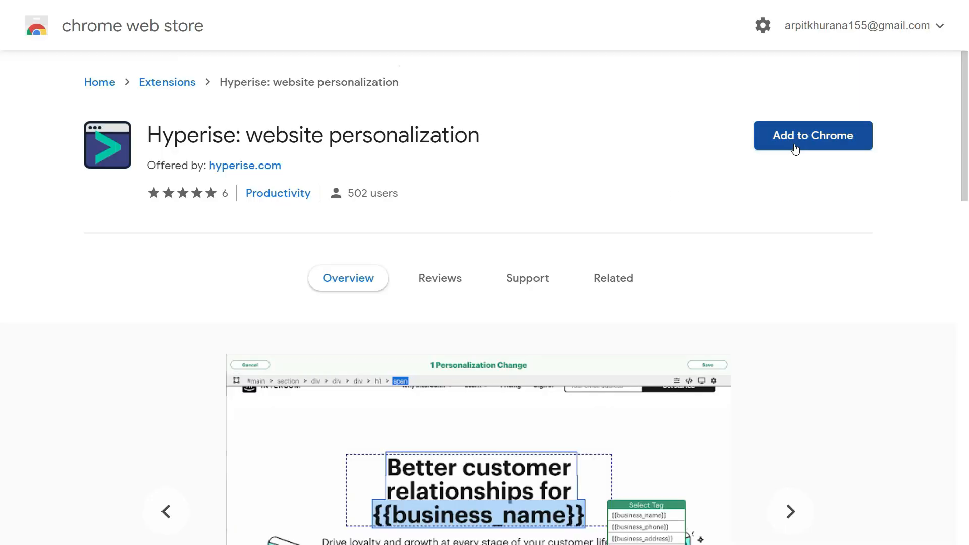
# Add the "Hyperise: website personalization" extension to Chrome and launch it on the webinar home page
pyautogui.click(794, 146)
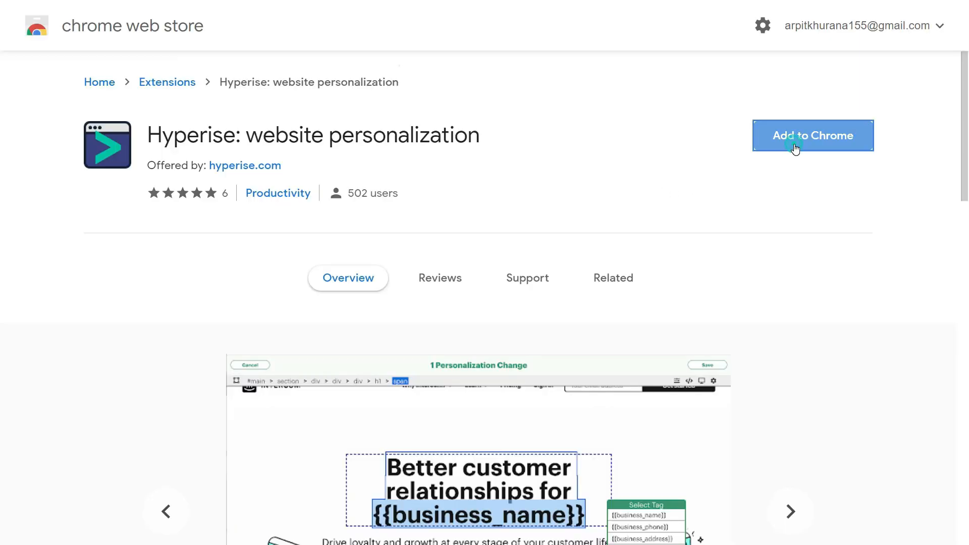
pyautogui.click(525, 100)
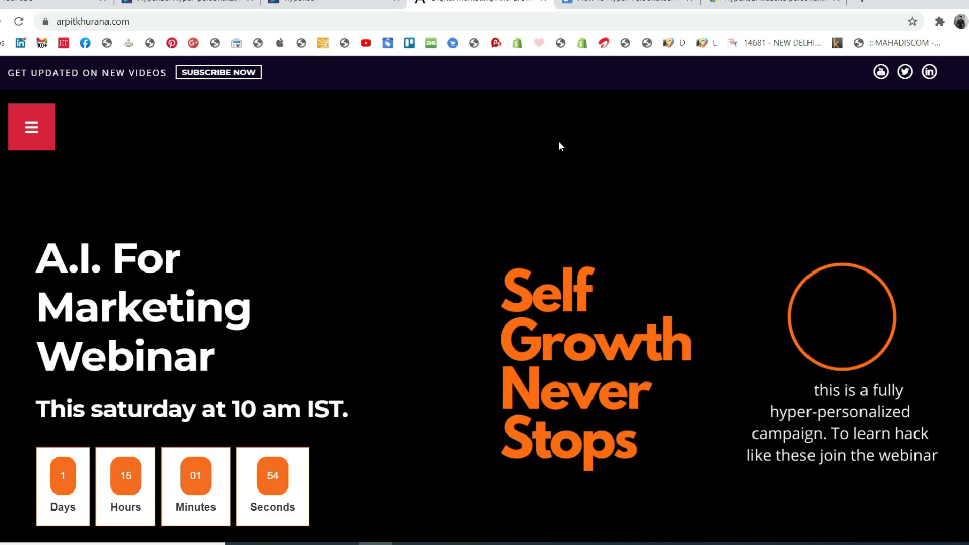
pyautogui.click(934, 23)
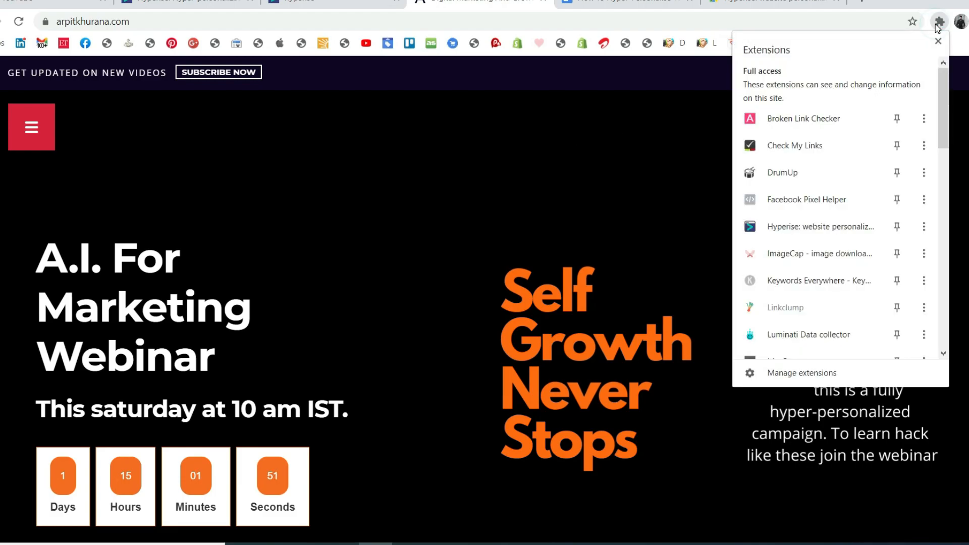
pyautogui.click(798, 225)
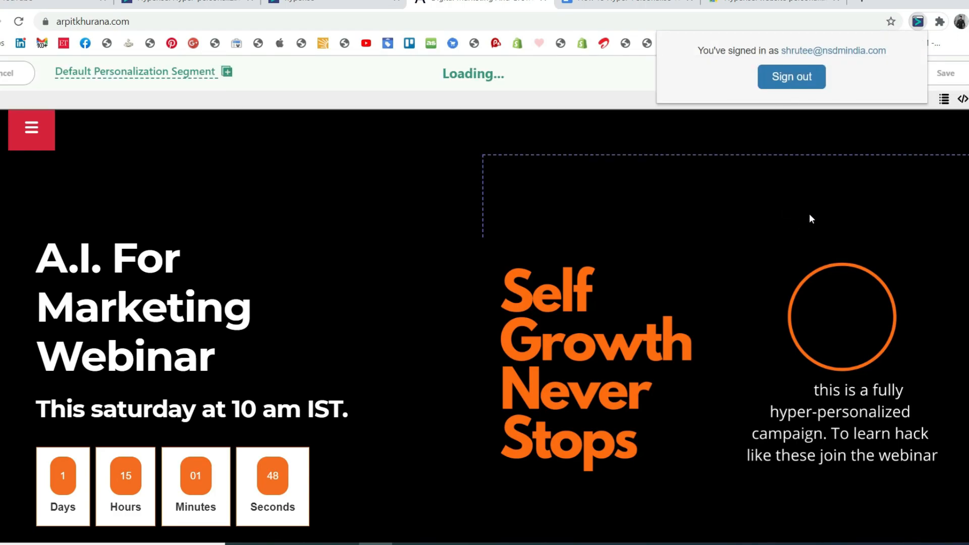
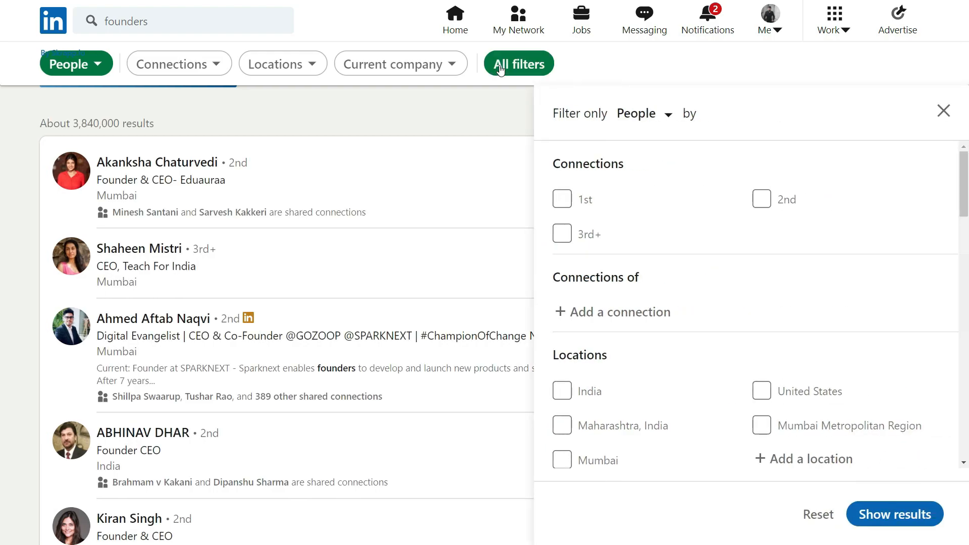
# In LinkedIn, filter the people results for founders by the Marketing & Advertising industry
pyautogui.scroll(-10, 672, 204)
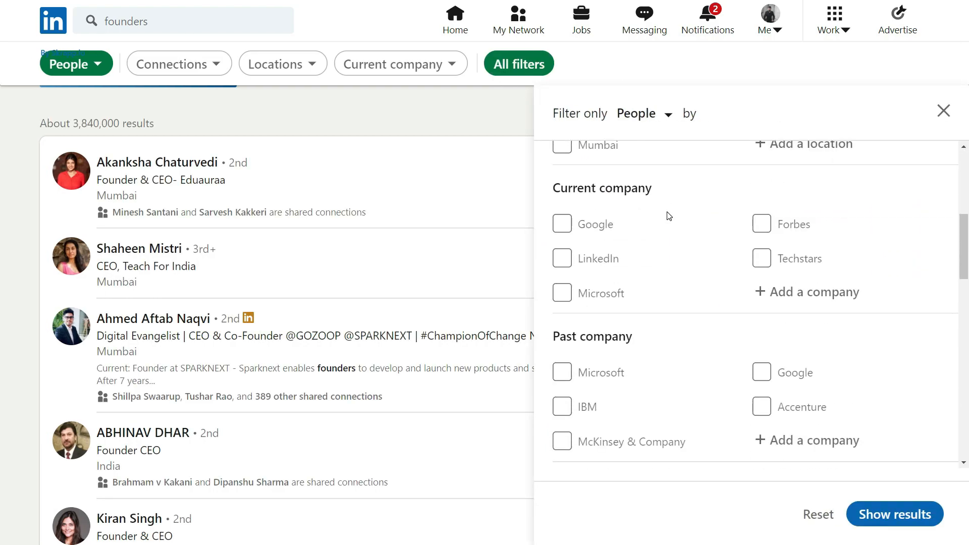
pyautogui.scroll(-5, 672, 220)
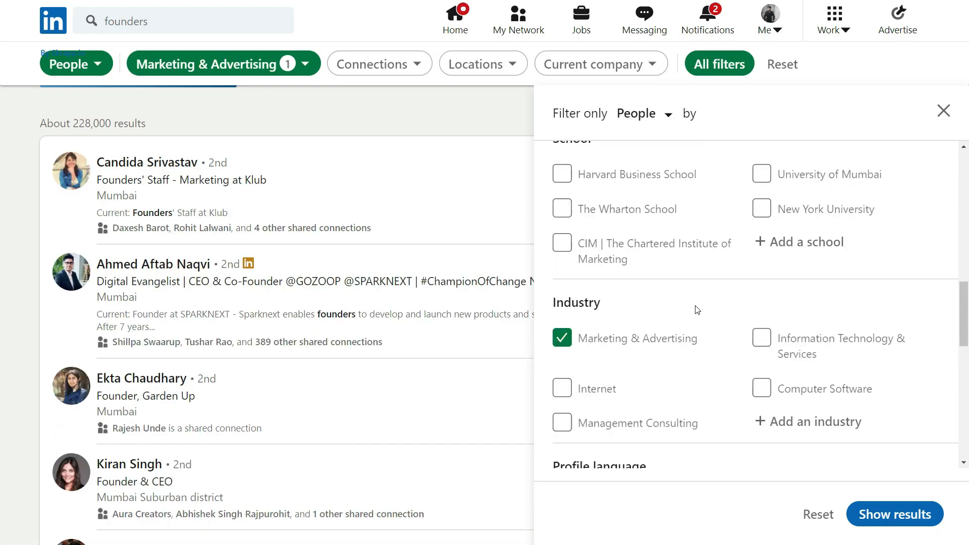
# Limit the founders search to 1st-degree connections and show the results
pyautogui.scroll(12, 695, 309)
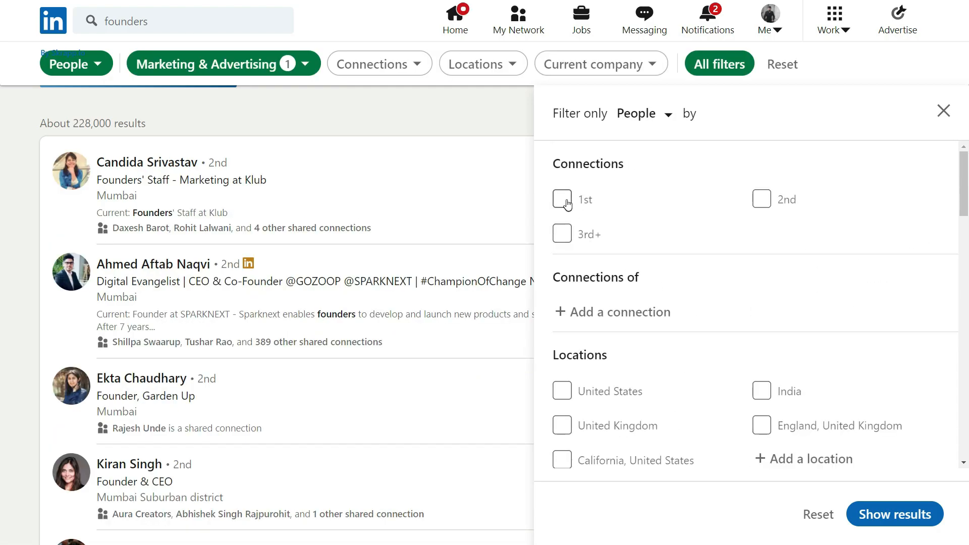
pyautogui.click(900, 514)
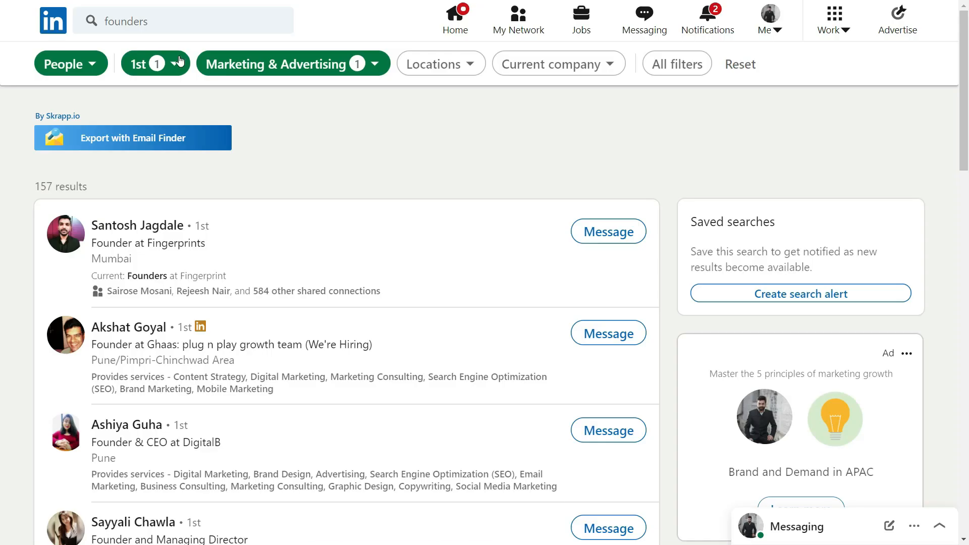
# Extend the connections filter to also include 2nd and 3rd+ connections and look through the results
pyautogui.click(174, 64)
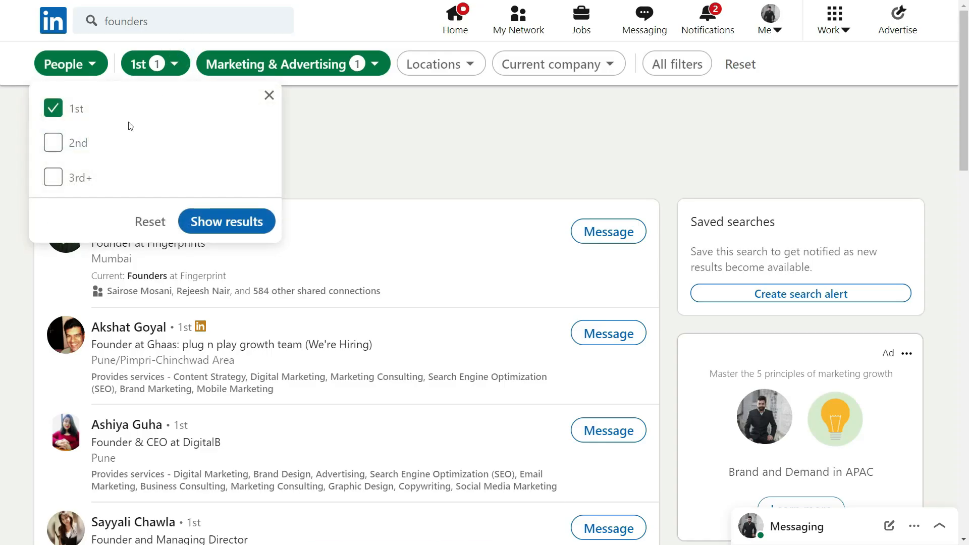
pyautogui.click(52, 144)
pyautogui.click(52, 178)
pyautogui.click(226, 220)
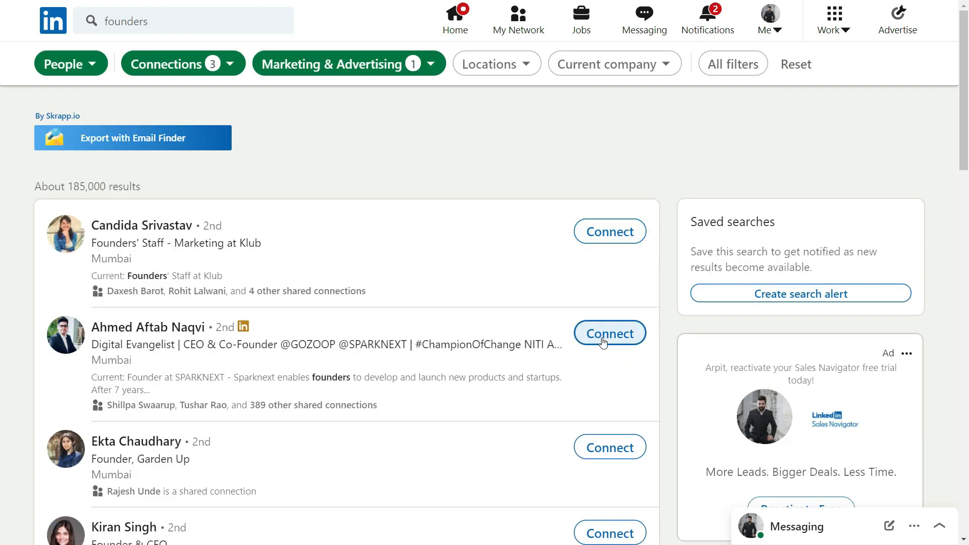
pyautogui.scroll(-8, 616, 462)
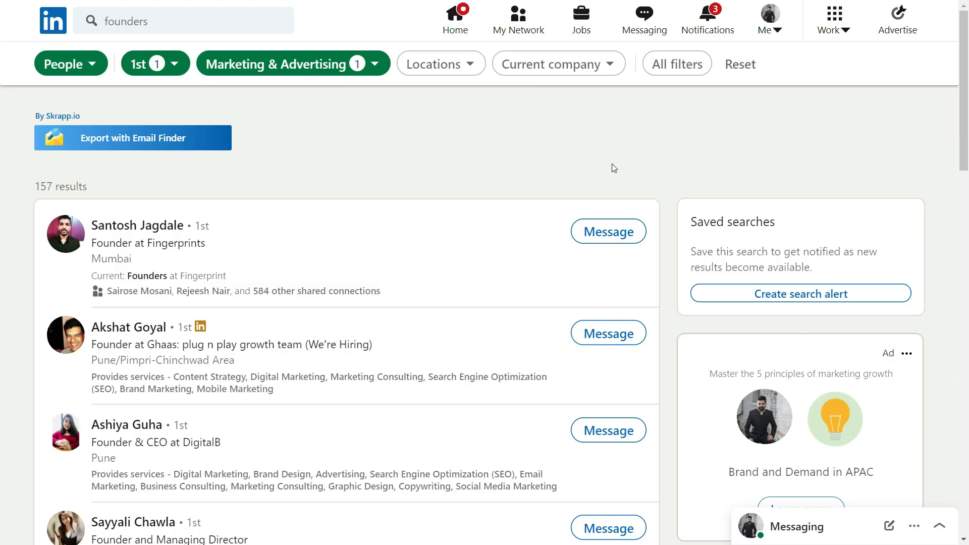
# Copy the URL of the LinkedIn search for 1st-degree founders in Marketing & Advertising
pyautogui.press('F11')
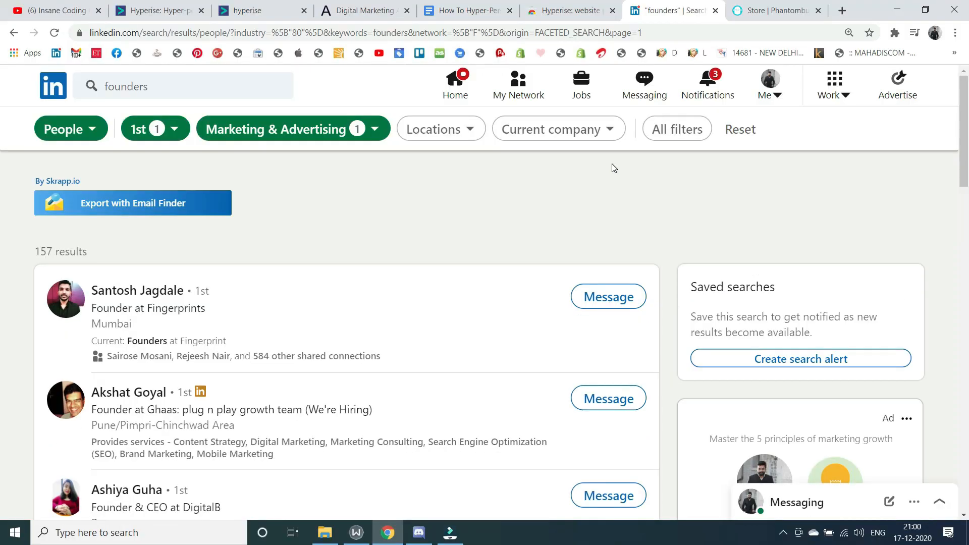
pyautogui.click(532, 35)
pyautogui.rightClick(531, 35)
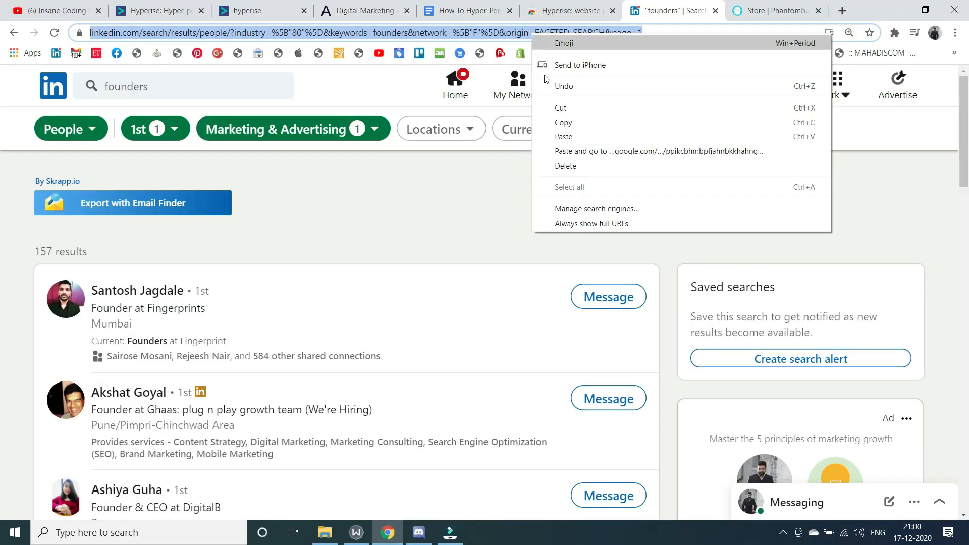
pyautogui.click(558, 123)
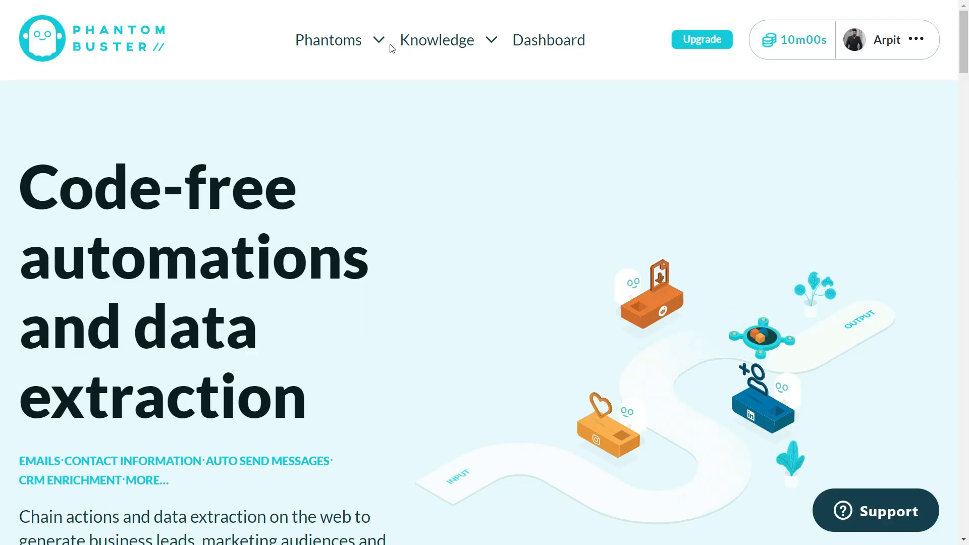
# In Phantombuster, browse the LinkedIn category of Phantoms and start setting up LinkedIn Search Export
pyautogui.moveTo(391, 44)
pyautogui.click(374, 95)
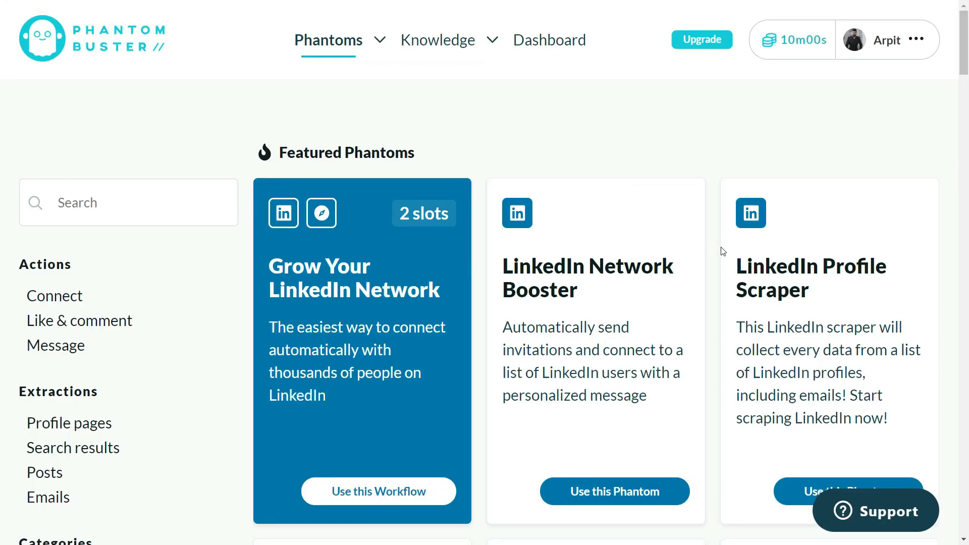
pyautogui.scroll(-6, 714, 245)
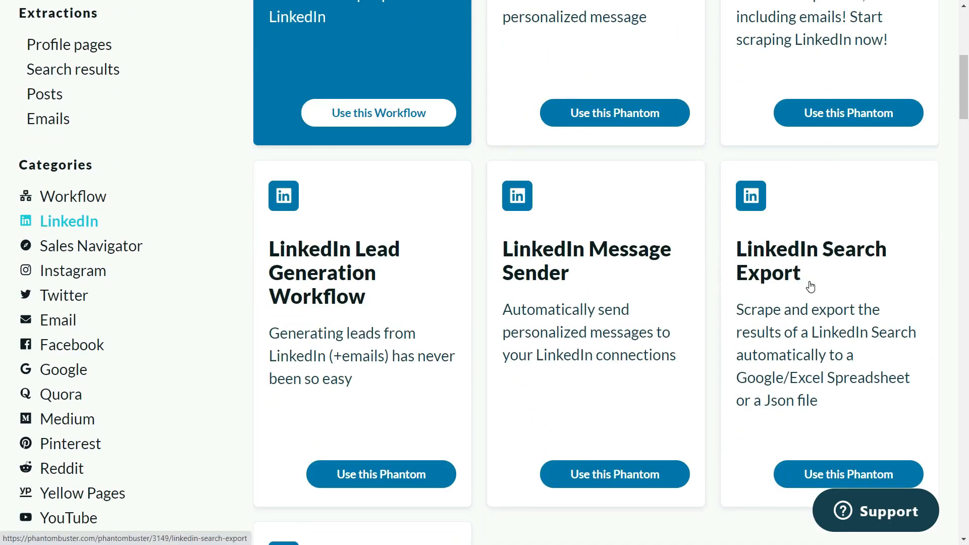
pyautogui.click(844, 473)
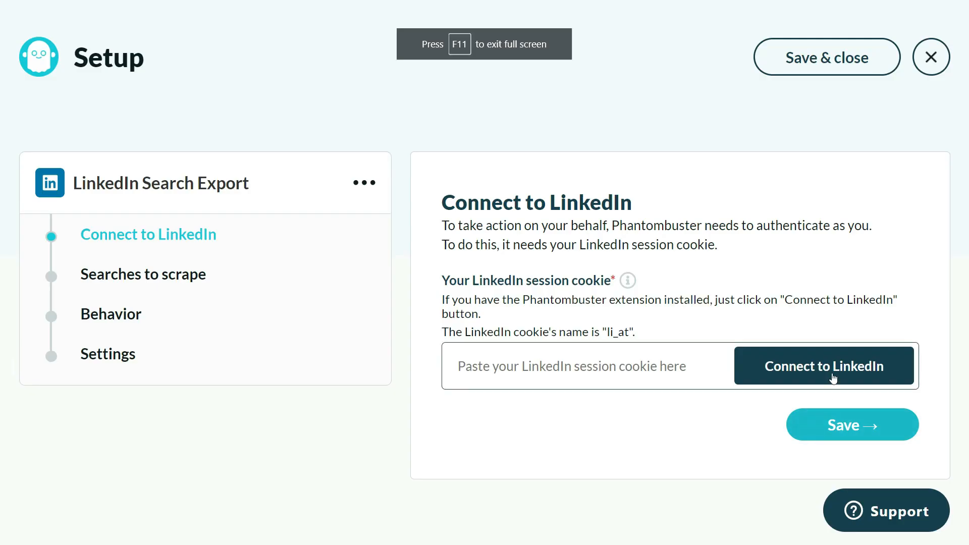
# Connect the Phantom to the LinkedIn session and save the copied LinkedIn search URL as the search to scrape
pyautogui.click(833, 378)
pyautogui.click(839, 434)
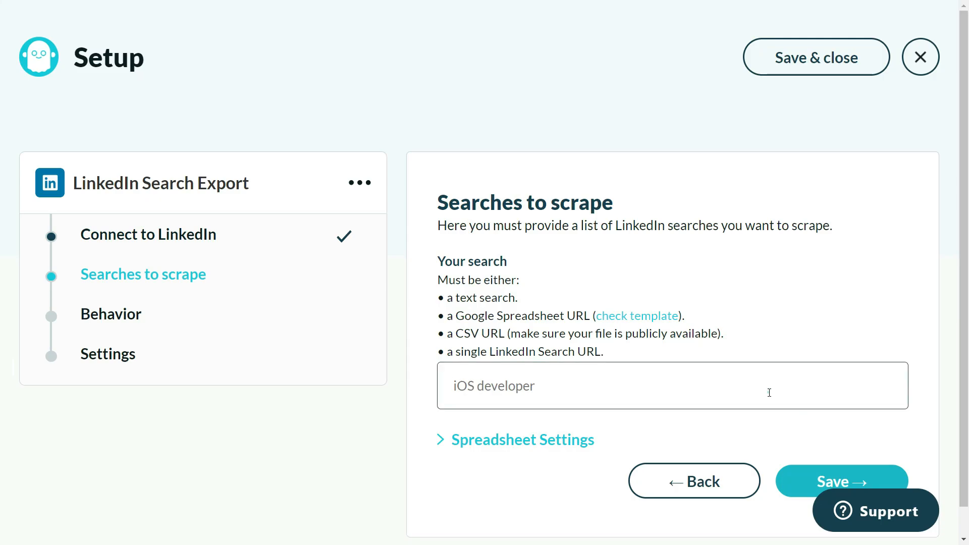
pyautogui.hotkey('ctrl', 'v')
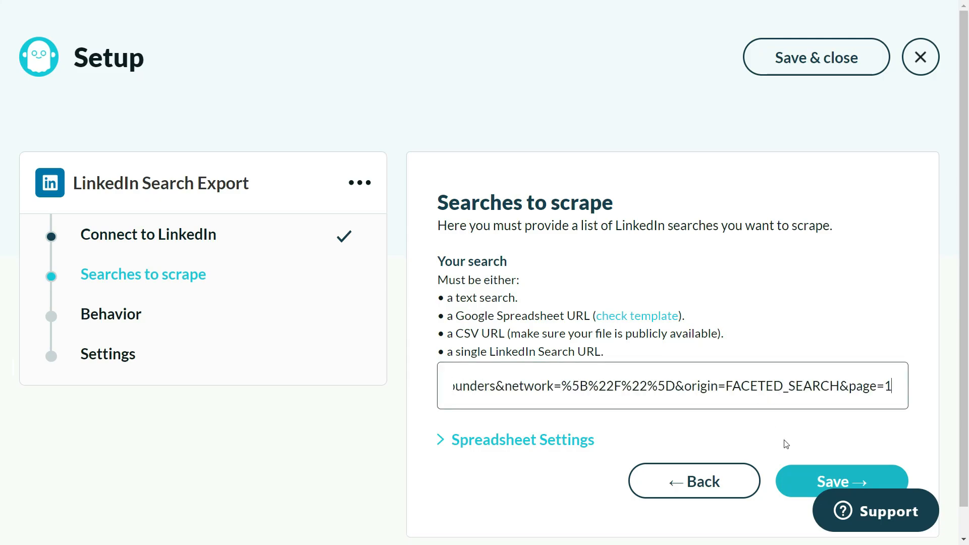
pyautogui.click(820, 483)
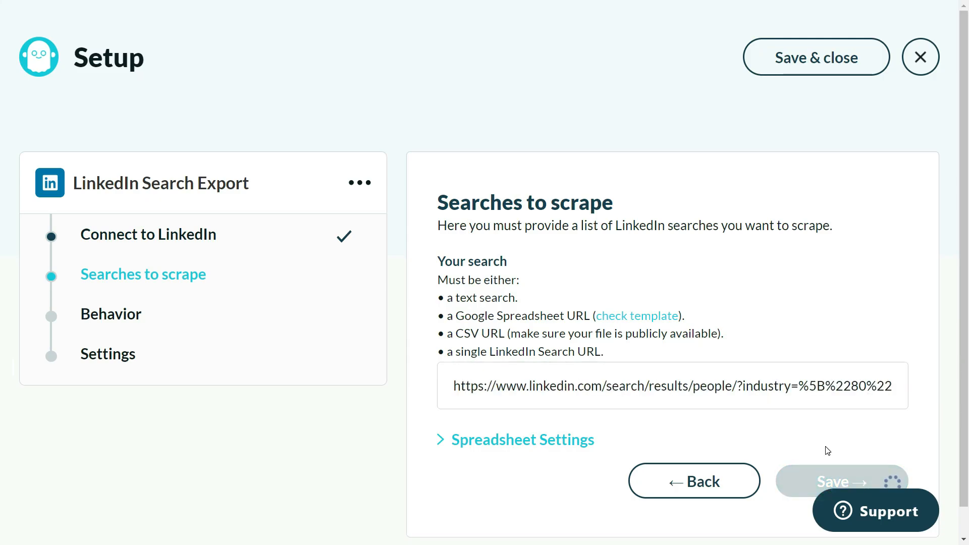
# Save the Phantom's default Behavior options and its Settings with manual launch and no notifications
pyautogui.scroll(-3, 815, 406)
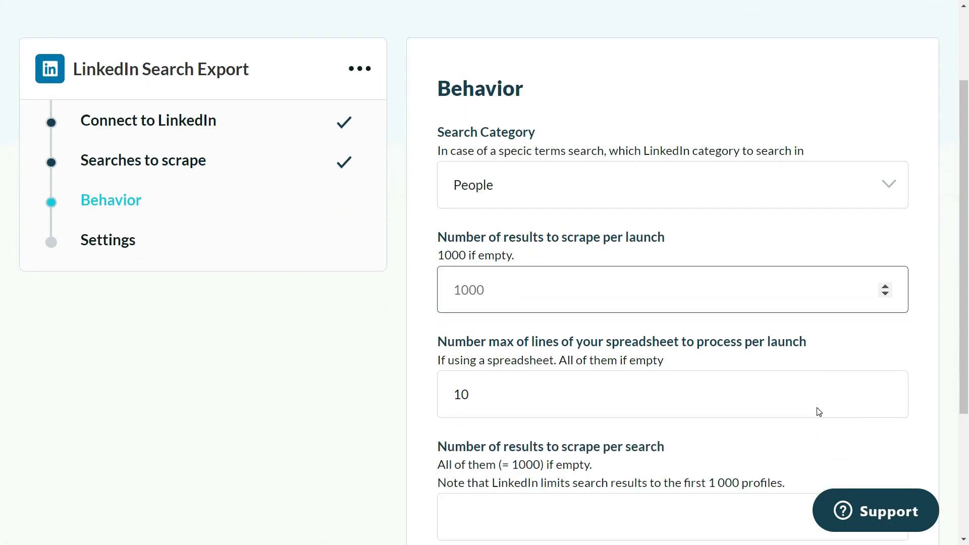
pyautogui.scroll(-2, 818, 412)
pyautogui.click(803, 449)
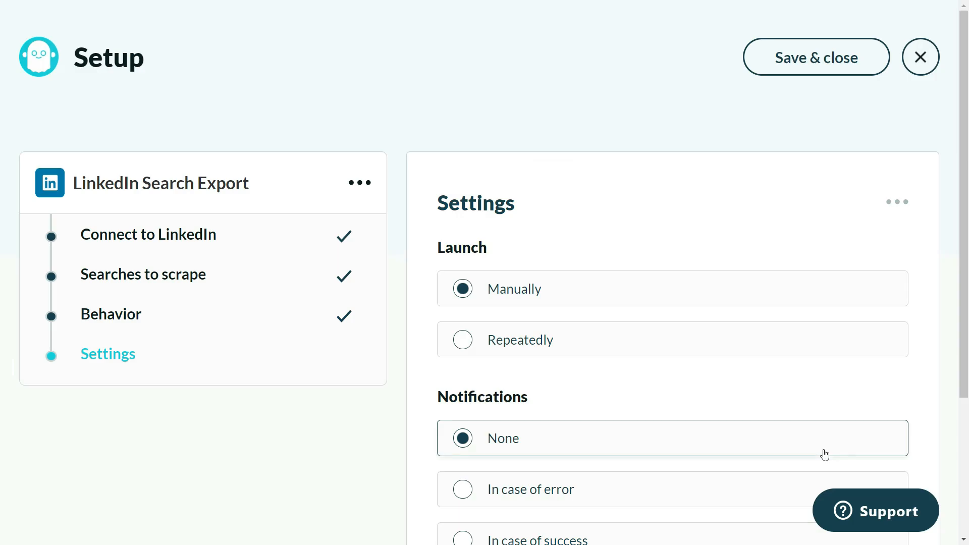
pyautogui.scroll(-3, 781, 370)
pyautogui.click(812, 445)
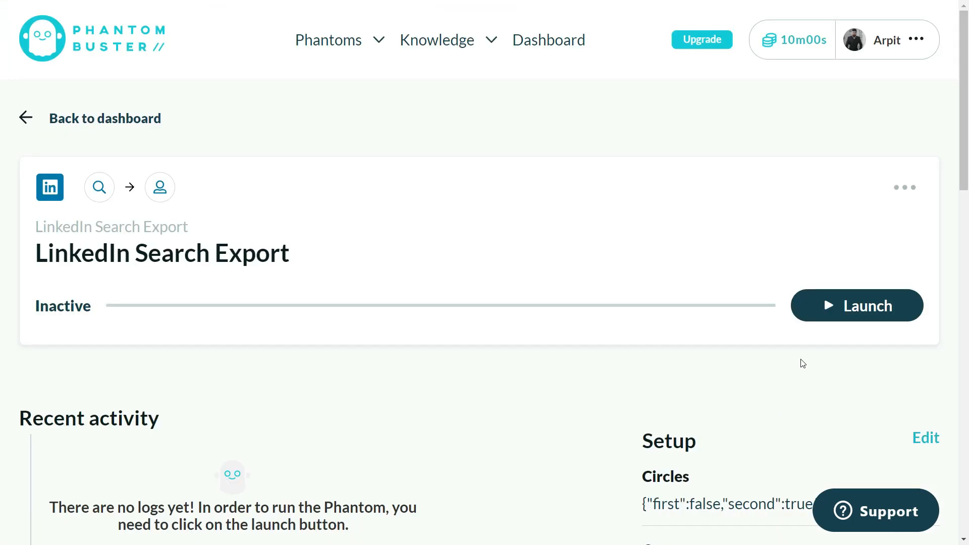
# Launch the LinkedIn Search Export and copy the link of its result.csv file
pyautogui.click(840, 307)
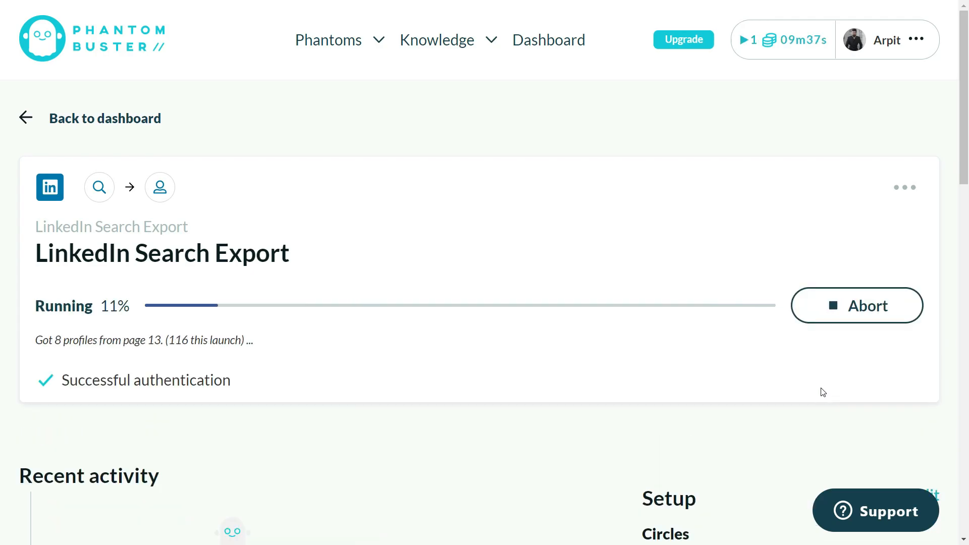
pyautogui.scroll(-5, 822, 376)
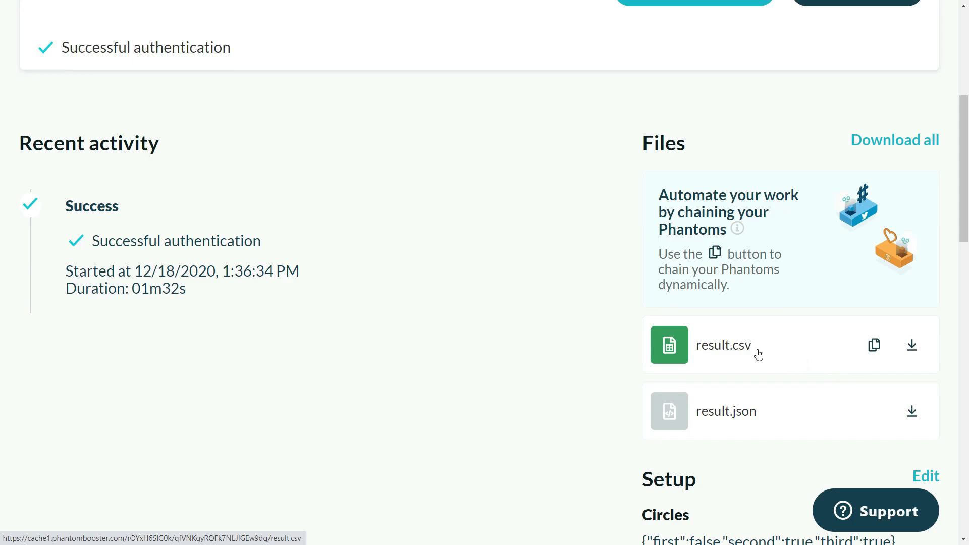
pyautogui.click(872, 345)
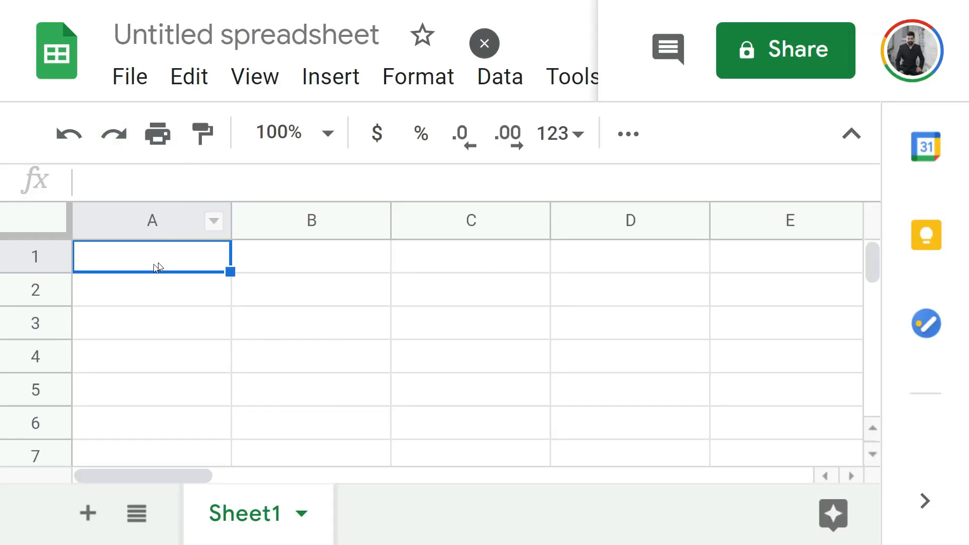
# In cell A1 of a blank Google Sheets spreadsheet, enter an IMPORTDATA formula with the copied result.csv link in quotes
pyautogui.write('=')
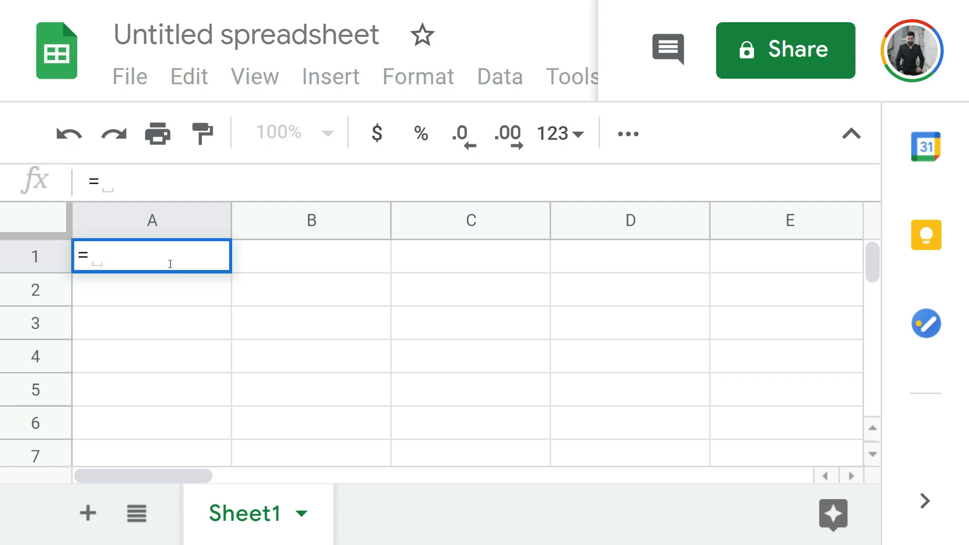
pyautogui.write('import')
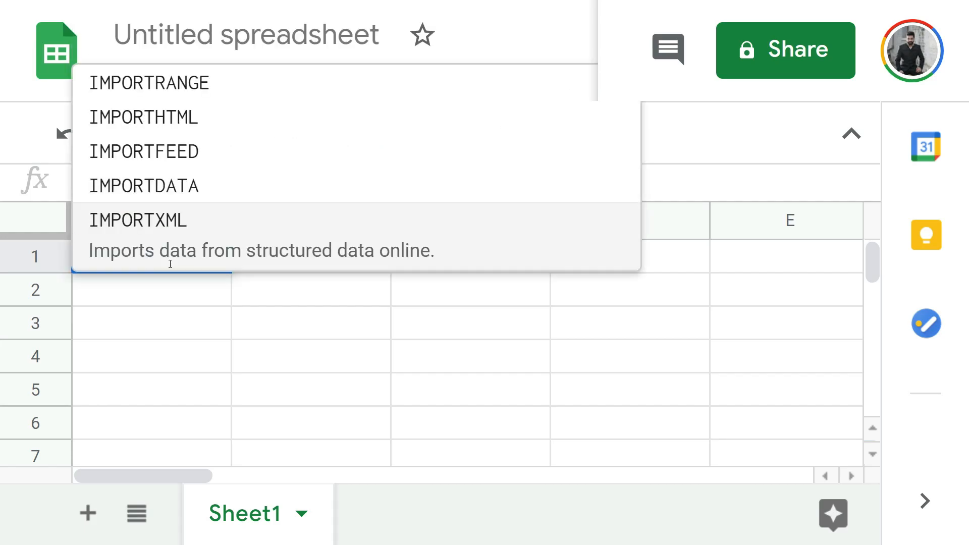
pyautogui.click(169, 152)
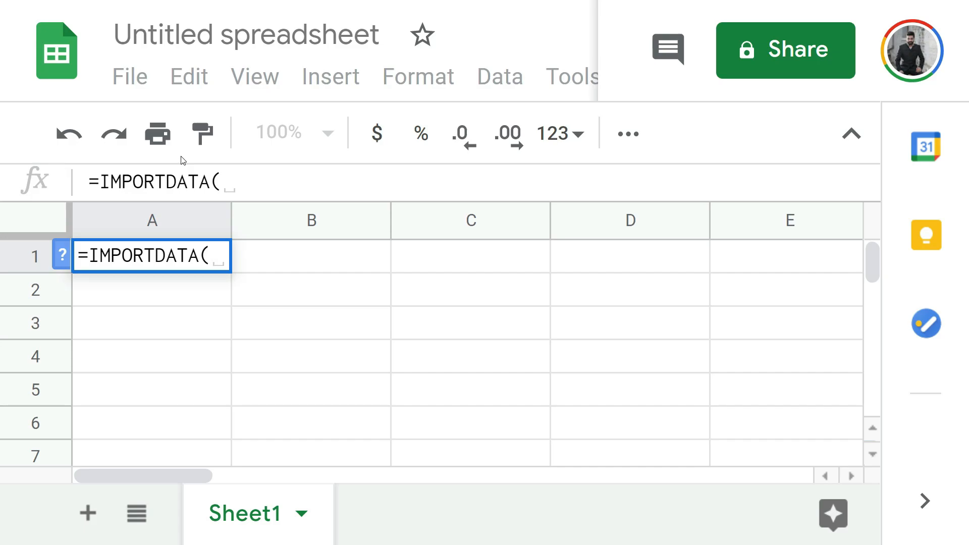
pyautogui.write('"')
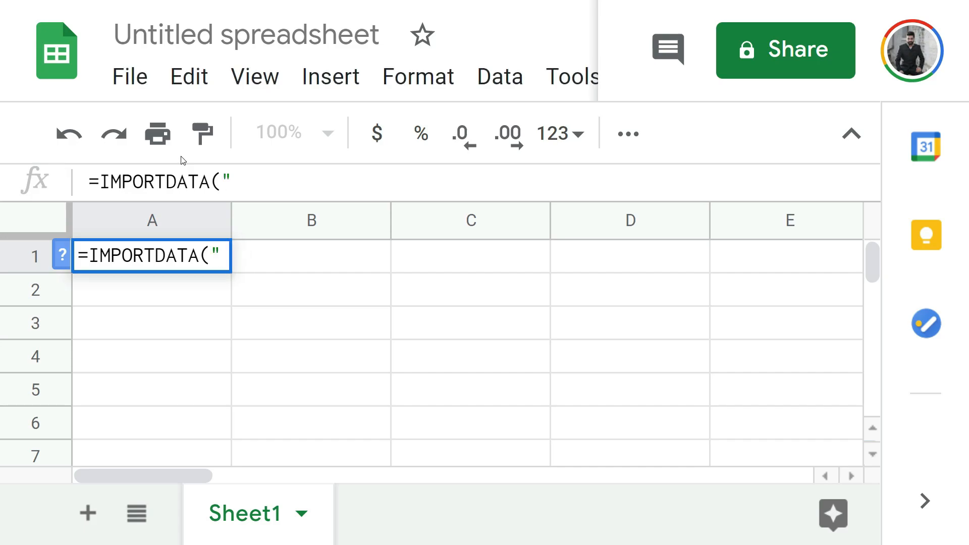
pyautogui.hotkey('ctrl', 'v')
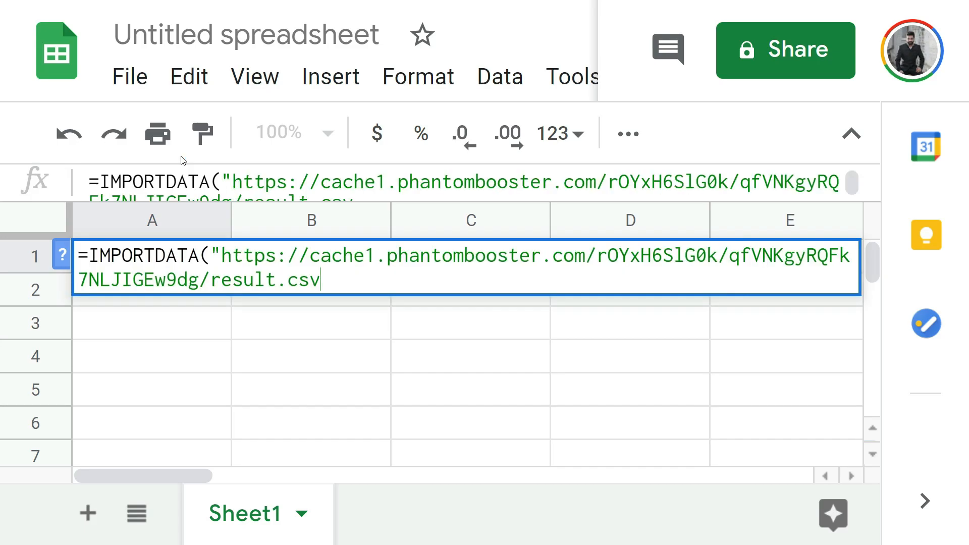
pyautogui.write(')')
pyautogui.press('Return')
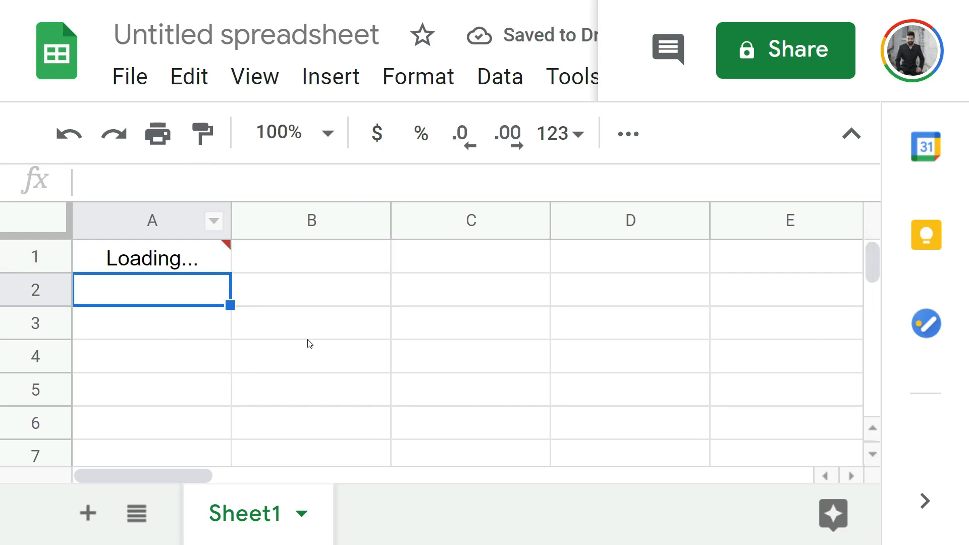
# Share the spreadsheet of imported profiles with anyone who has the link as Viewer and copy its link
pyautogui.scroll(-3, 310, 345)
pyautogui.hotkey('ctrl', '-')
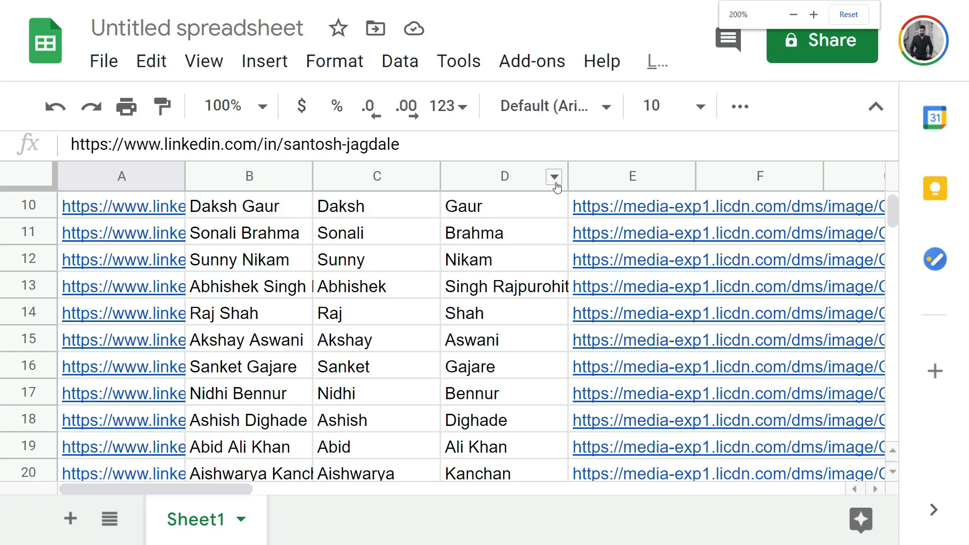
pyautogui.hotkey('ctrl', '-')
pyautogui.scroll(-6, 316, 316)
pyautogui.moveTo(900, 191); pyautogui.dragTo(897, 164)
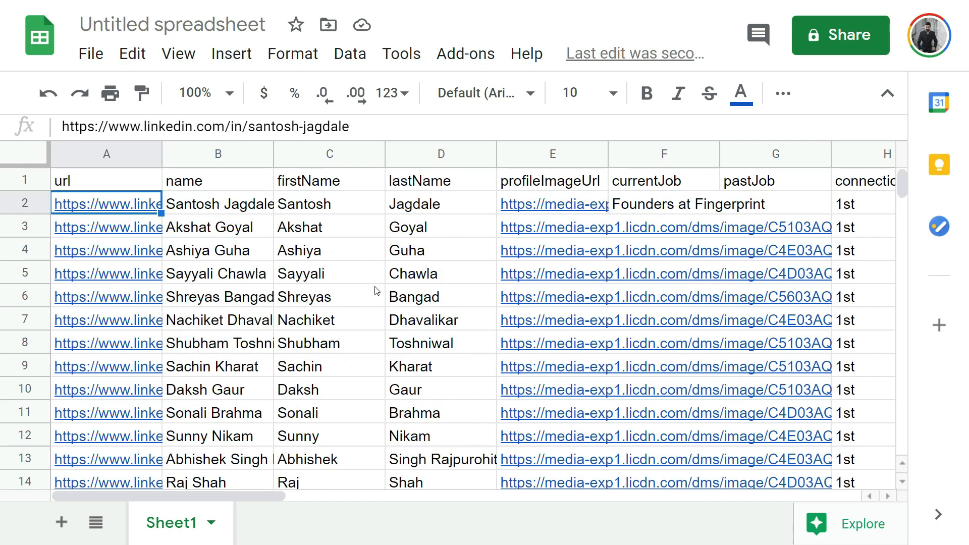
pyautogui.click(840, 37)
pyautogui.click(613, 359)
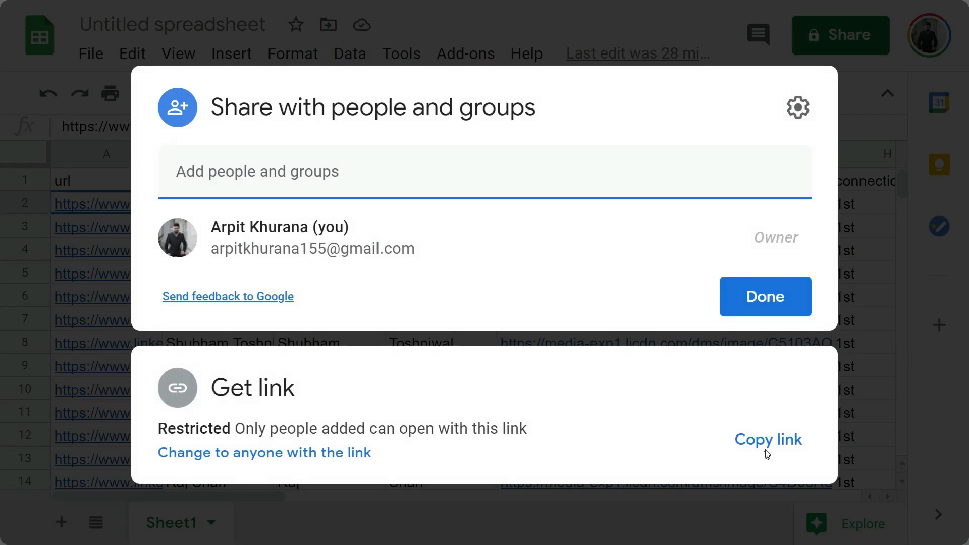
pyautogui.click(340, 452)
pyautogui.click(767, 305)
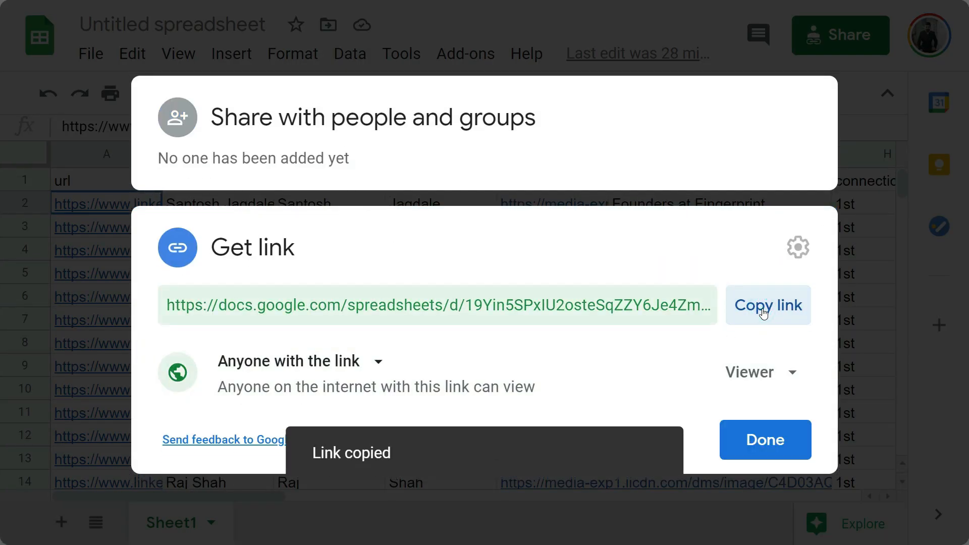
pyautogui.click(757, 450)
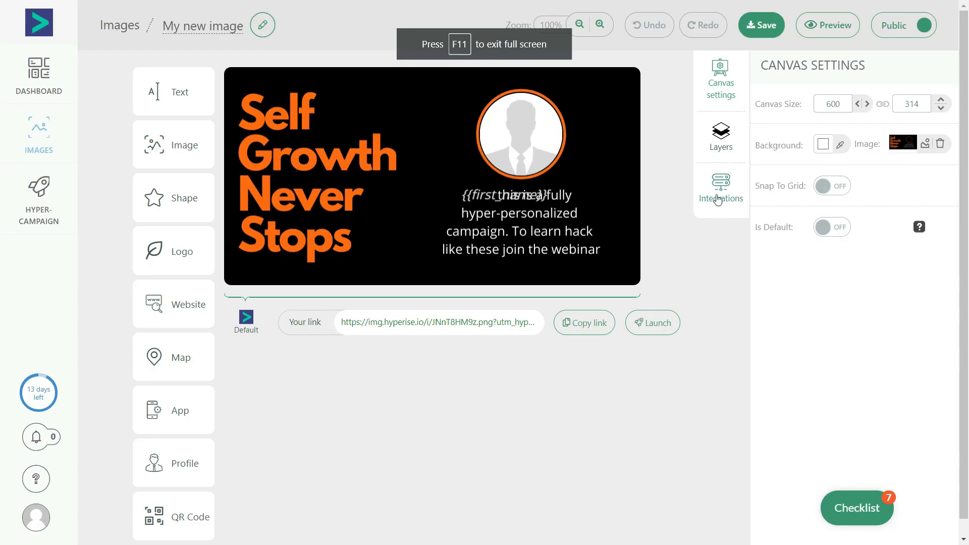
# Search the image's Integrations Library for google and choose the Google Sheets integration
pyautogui.click(720, 192)
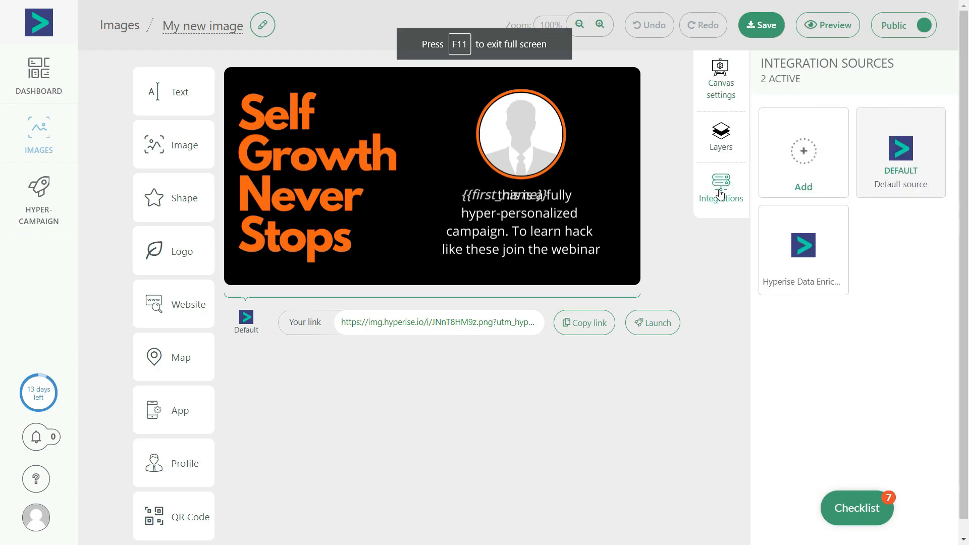
pyautogui.click(803, 158)
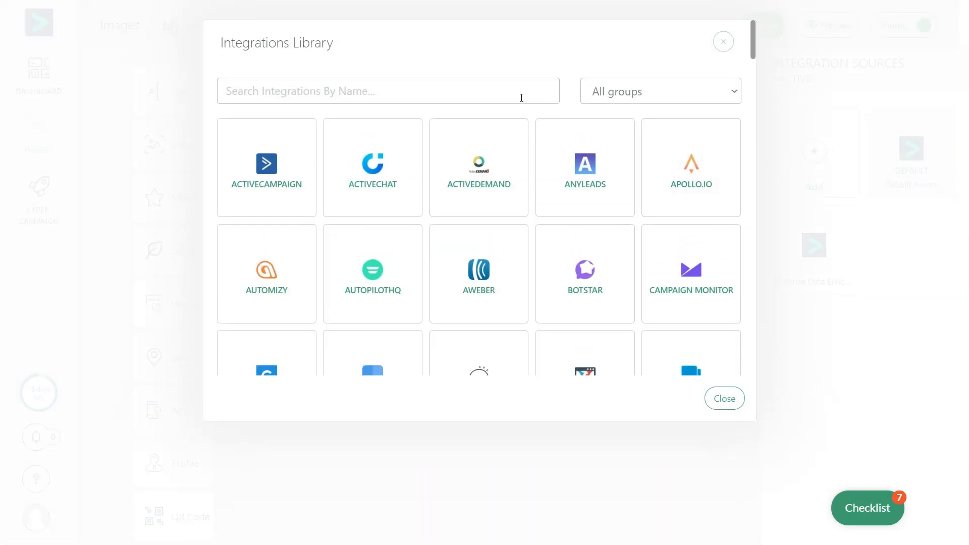
pyautogui.write('google')
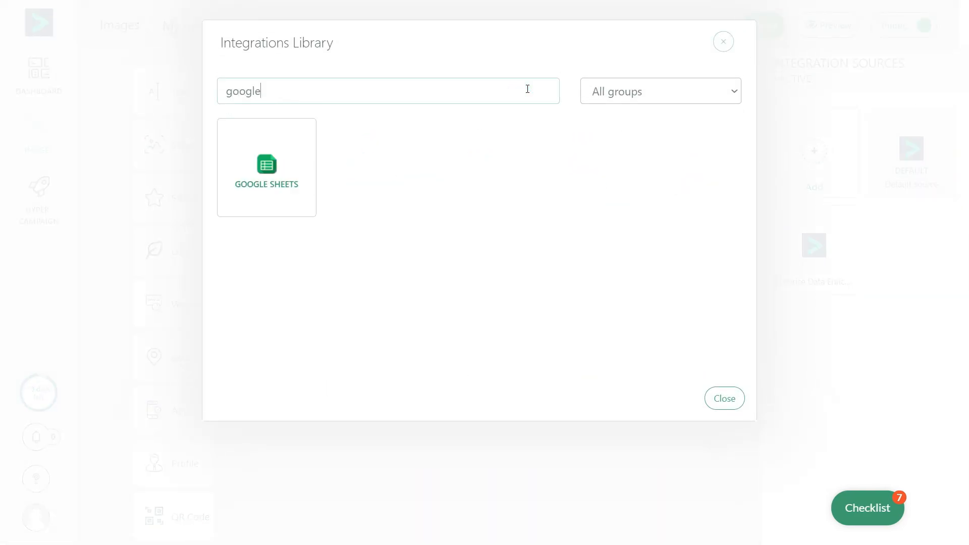
pyautogui.click(302, 162)
# Connect a Google account to the integration, allow Hyperise access, and proceed to assigning a sheet
pyautogui.click(265, 127)
pyautogui.click(478, 148)
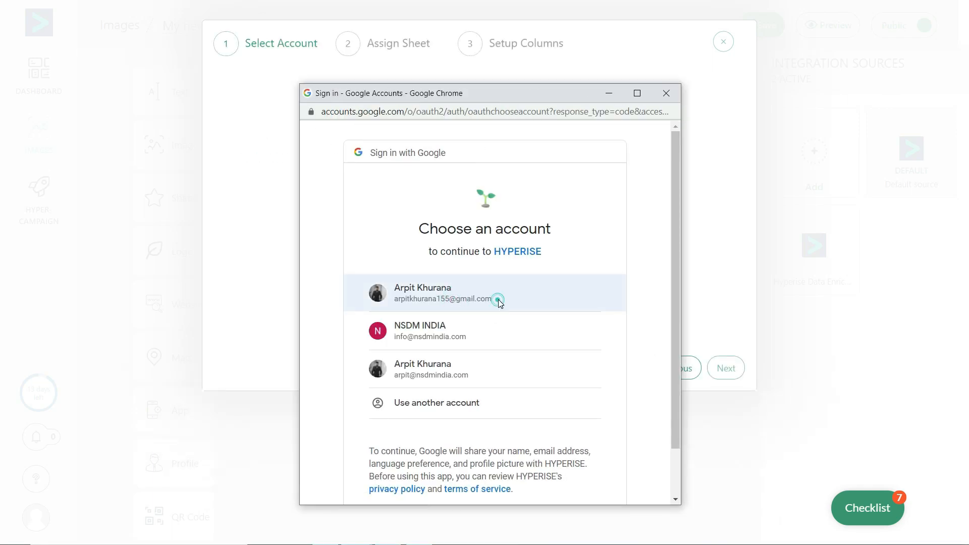
pyautogui.click(498, 302)
pyautogui.click(574, 454)
pyautogui.click(520, 97)
pyautogui.click(725, 368)
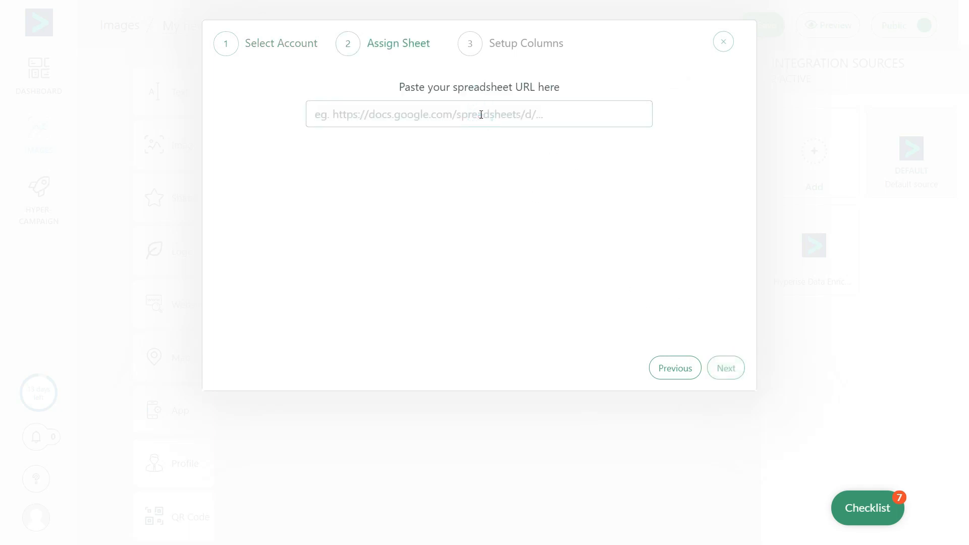
# Assign the sheet with the copied spreadsheet link and enable the Check Google Sheets Modified Date option
pyautogui.click(481, 115)
pyautogui.hotkey('ctrl', 'v')
pyautogui.click(724, 368)
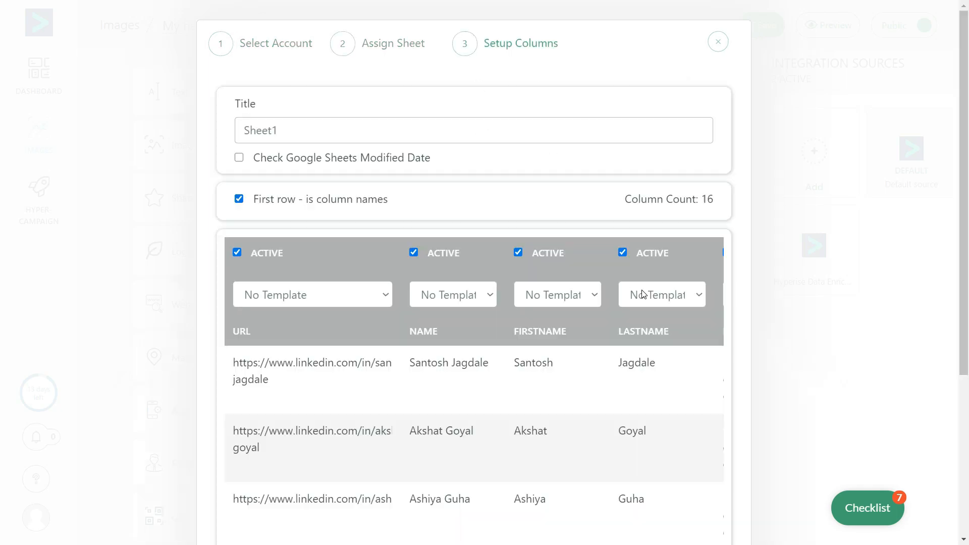
pyautogui.scroll(-3, 335, 210)
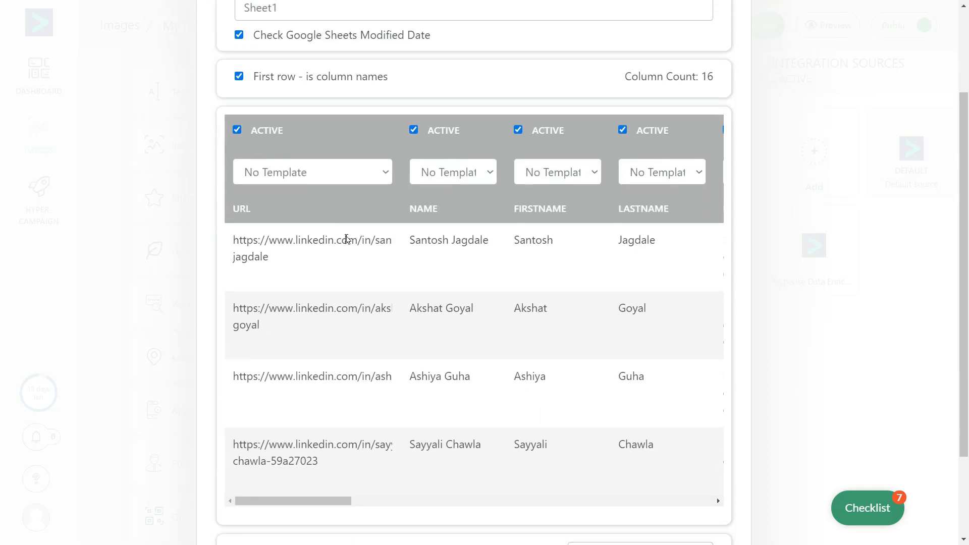
# Map the firstName column to First Name and the profileImageUrl column to Profile Image, and finish the Google Sheets integration
pyautogui.click(578, 173)
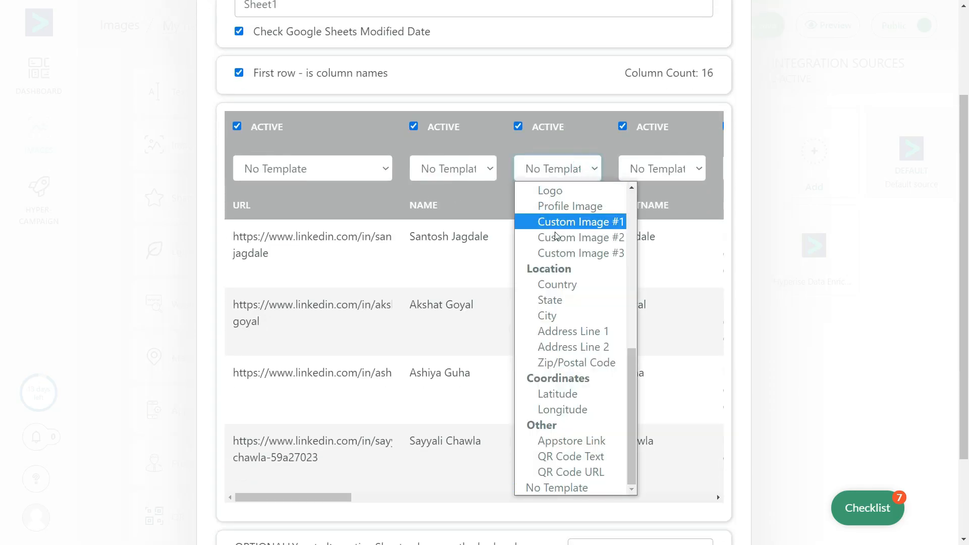
pyautogui.scroll(6, 578, 321)
pyautogui.click(578, 315)
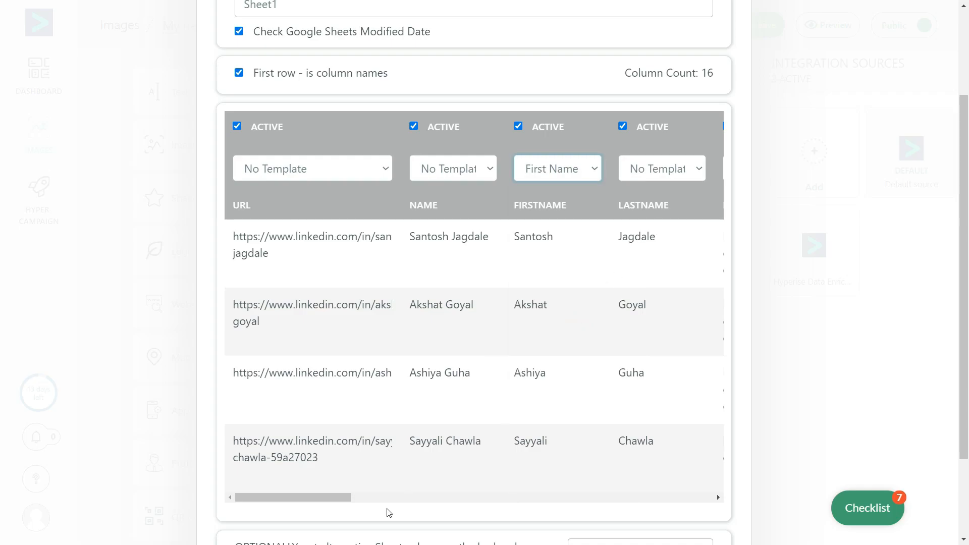
pyautogui.moveTo(335, 497); pyautogui.dragTo(402, 510)
pyautogui.click(577, 161)
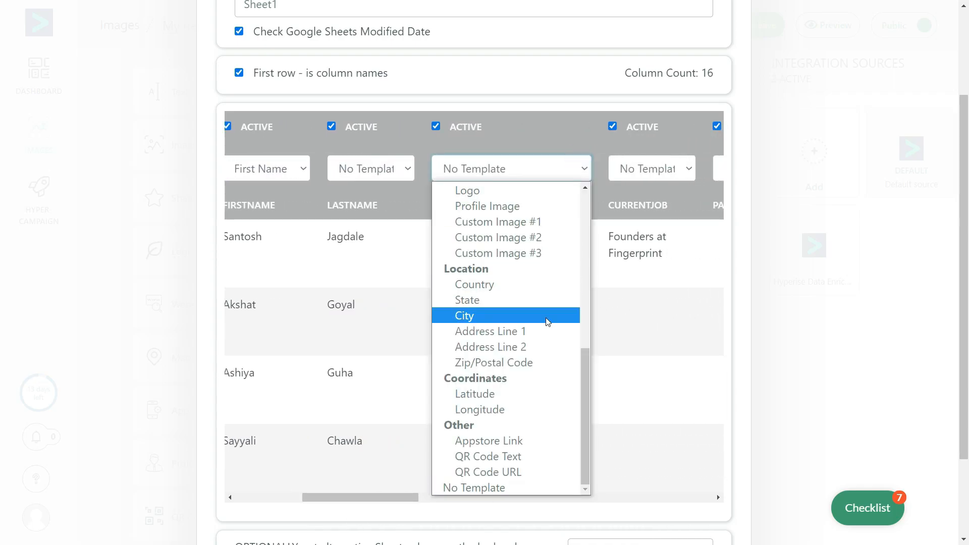
pyautogui.scroll(5, 547, 361)
pyautogui.click(488, 458)
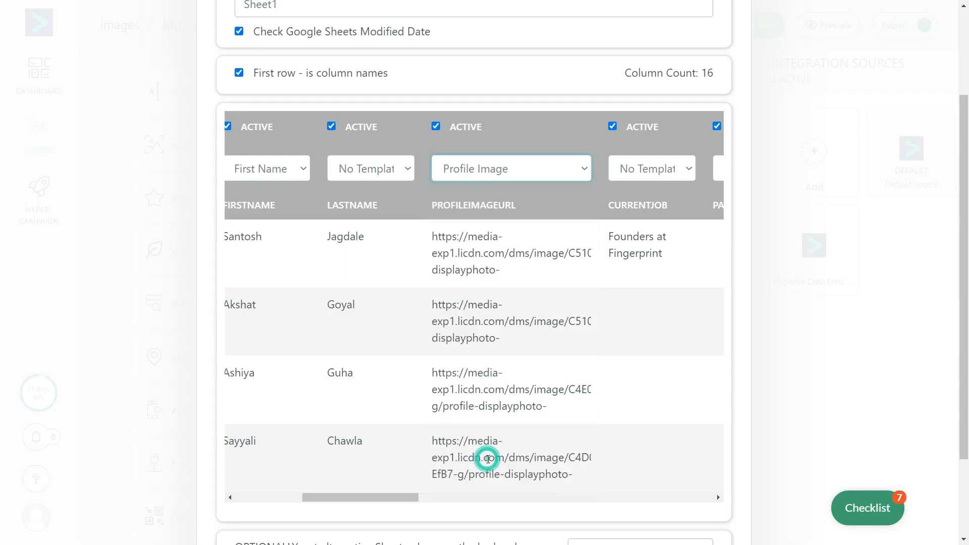
pyautogui.scroll(-3, 739, 361)
pyautogui.click(722, 502)
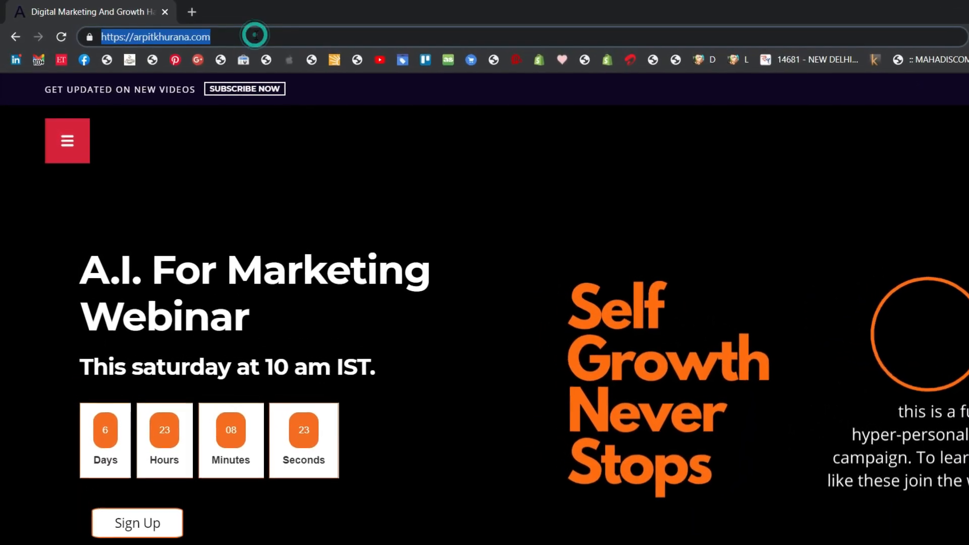
# Append /?utm_hyperef=181021_3 to the webinar landing page's address
pyautogui.click(247, 33)
pyautogui.write('/?utm_hyperef=181021_3')
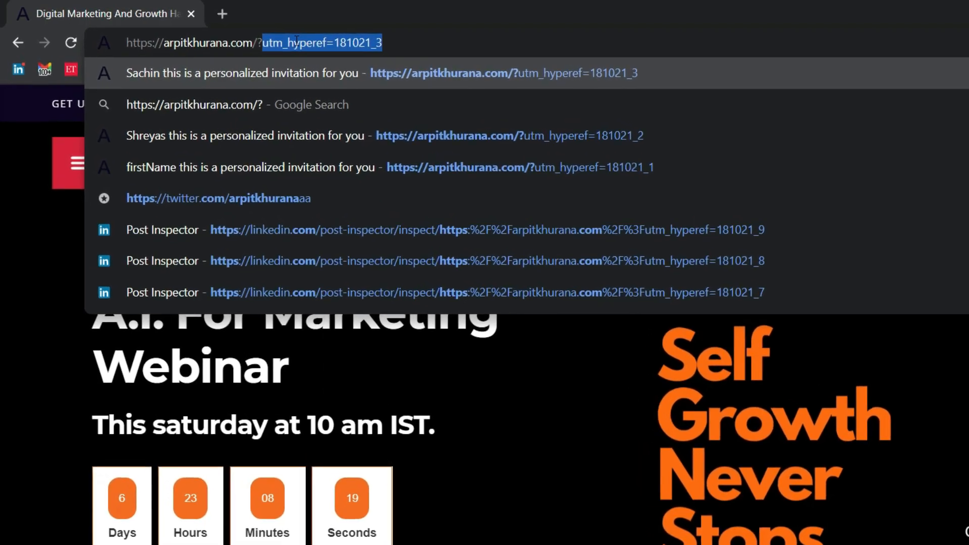
pyautogui.press('Right')
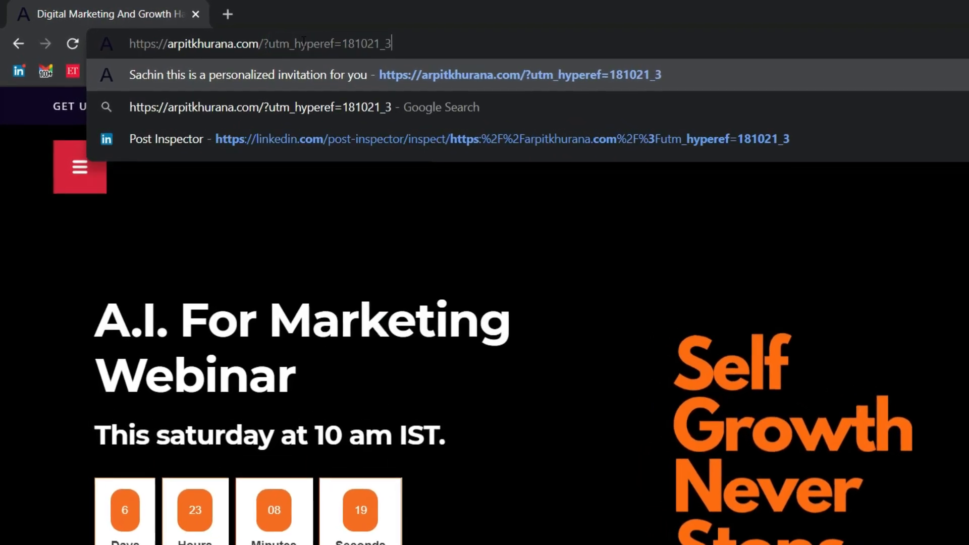
pyautogui.moveTo(349, 47); pyautogui.dragTo(313, 75)
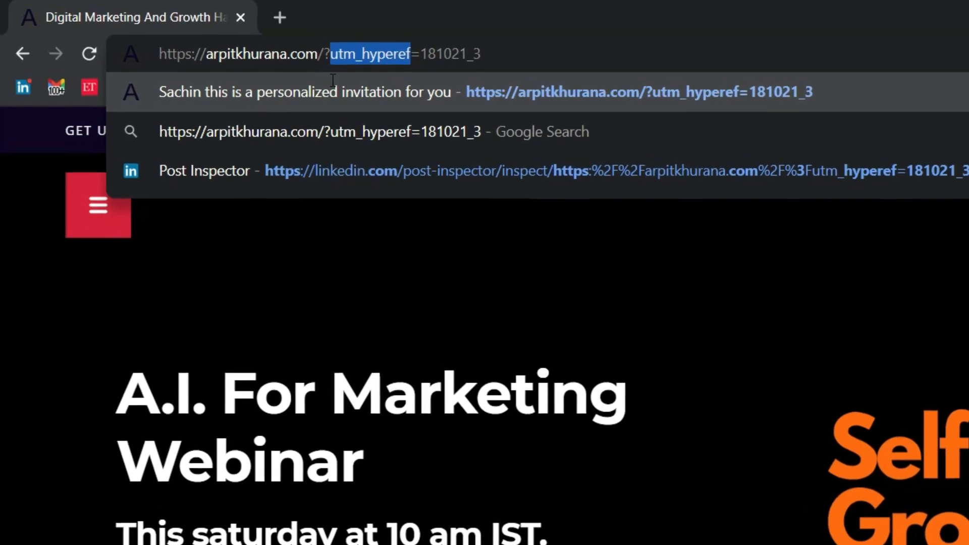
pyautogui.moveTo(447, 57); pyautogui.dragTo(495, 58)
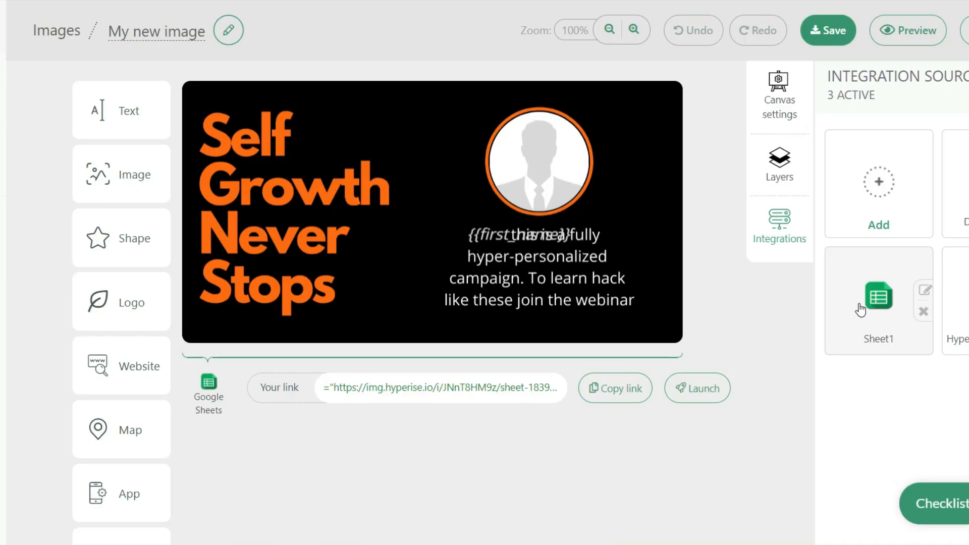
# Copy the image's Google Sheets link into Notepad and use its sheet ID 183932 in the landing page address's utm_hyperef value
pyautogui.moveTo(509, 402)
pyautogui.click(613, 387)
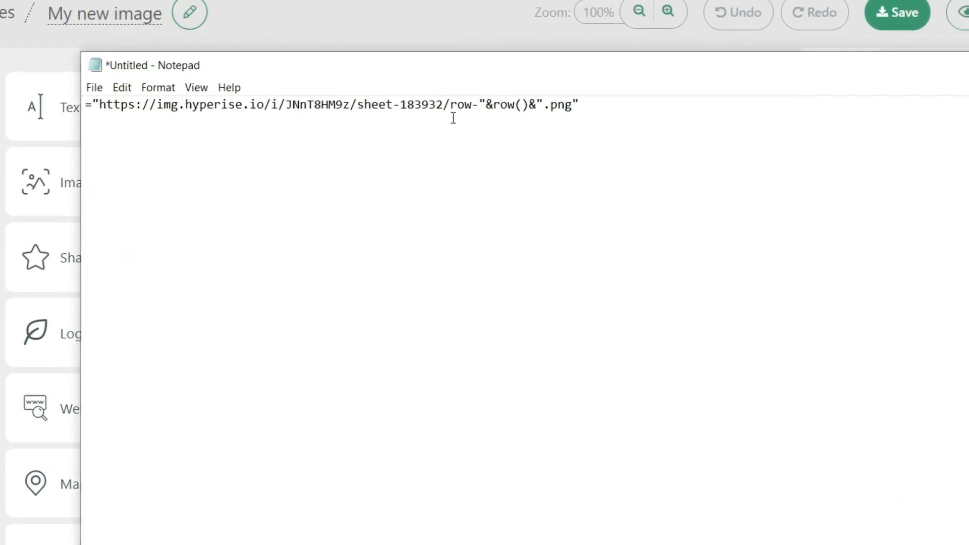
pyautogui.doubleClick(404, 97)
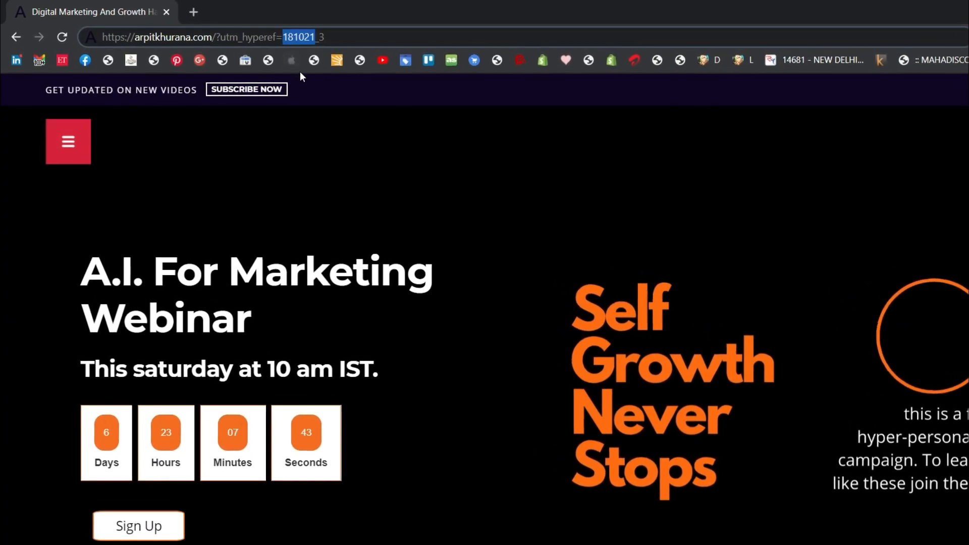
pyautogui.hotkey('ctrl', 'v')
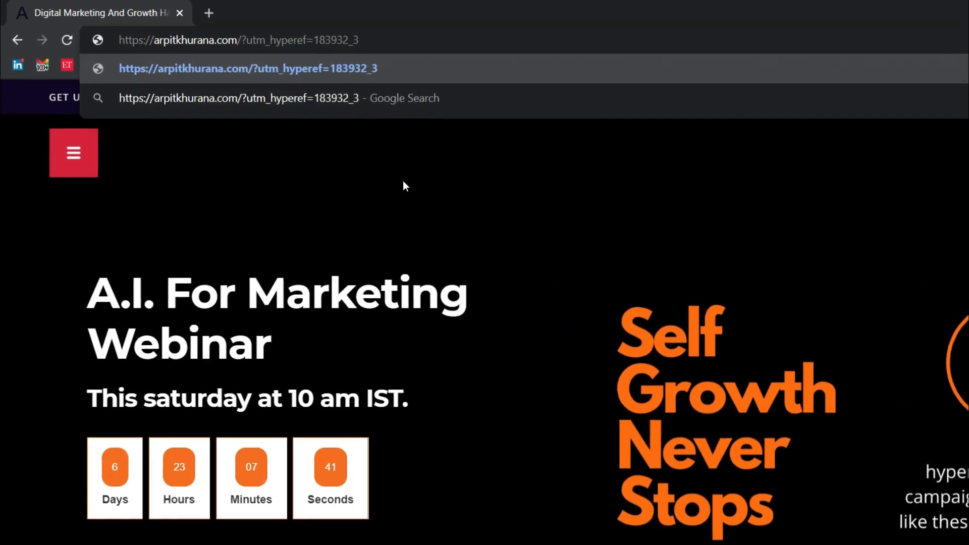
# Change the row number at the end of the landing page address to 2 and load the page
pyautogui.click(394, 175)
pyautogui.doubleClick(357, 39)
pyautogui.tripleClick(389, 42)
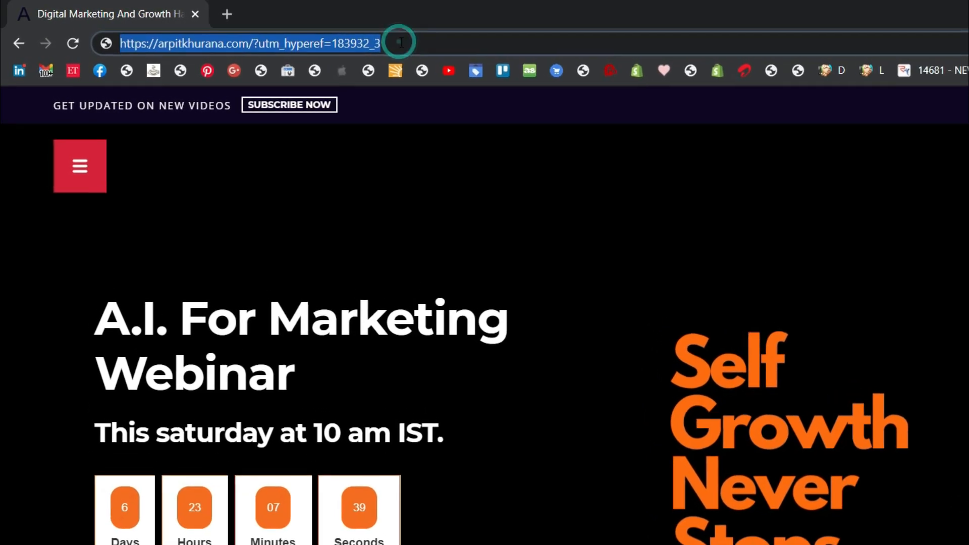
pyautogui.click(393, 42)
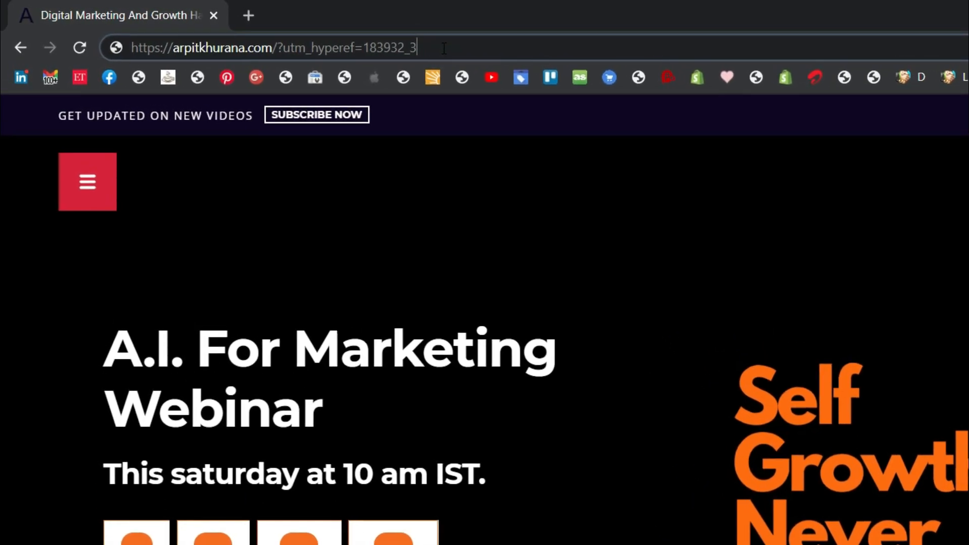
pyautogui.press('BackSpace')
pyautogui.write('2')
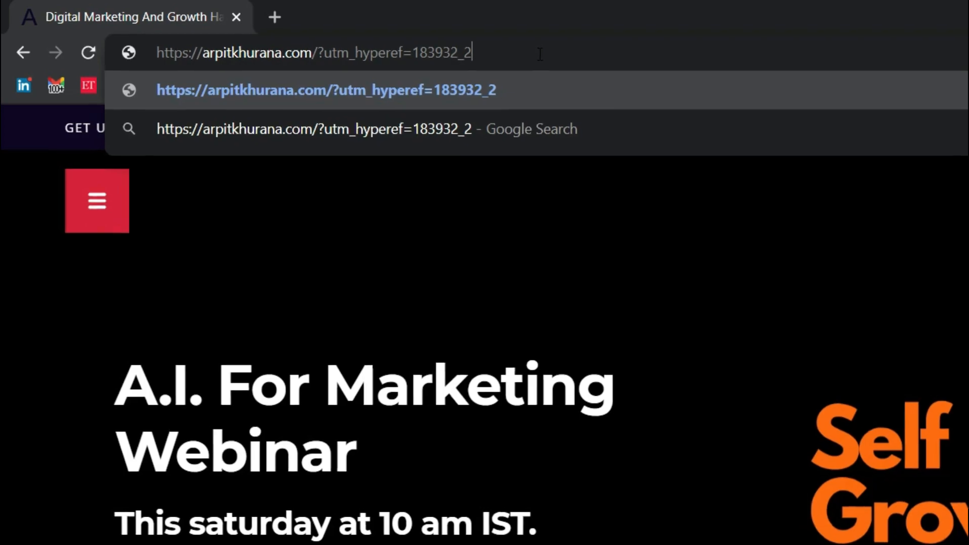
pyautogui.press('Return')
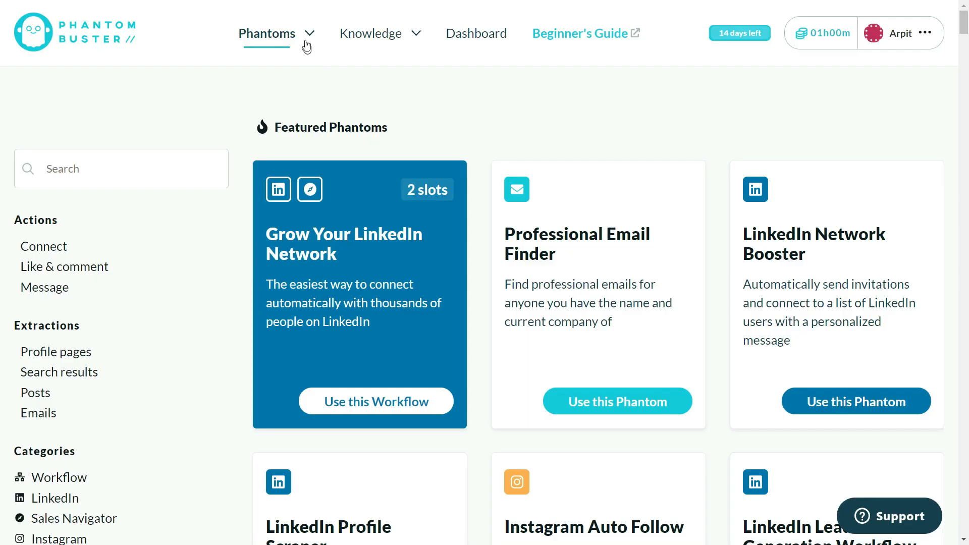
# Switch to Phantombuster, filter the Phantoms by LinkedIn, use the LinkedIn Message Sender and connect it to LinkedIn
pyautogui.moveTo(305, 38)
pyautogui.click(340, 82)
pyautogui.scroll(-1, 640, 186)
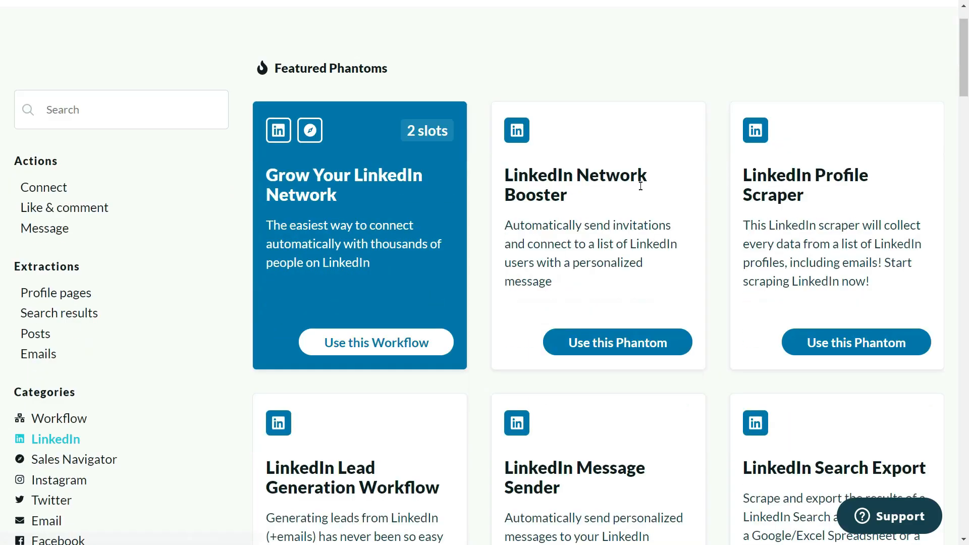
pyautogui.scroll(-4, 640, 187)
pyautogui.click(625, 422)
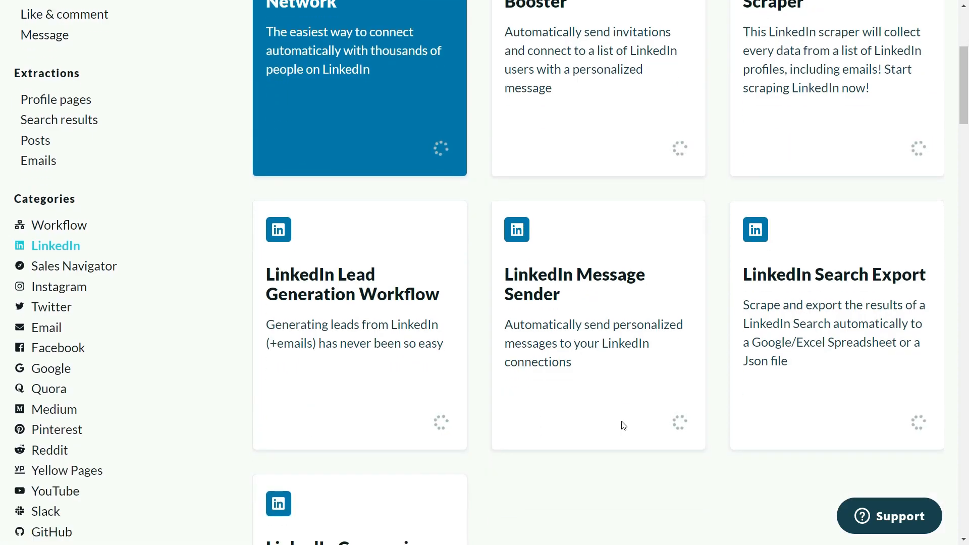
pyautogui.click(813, 294)
pyautogui.click(854, 343)
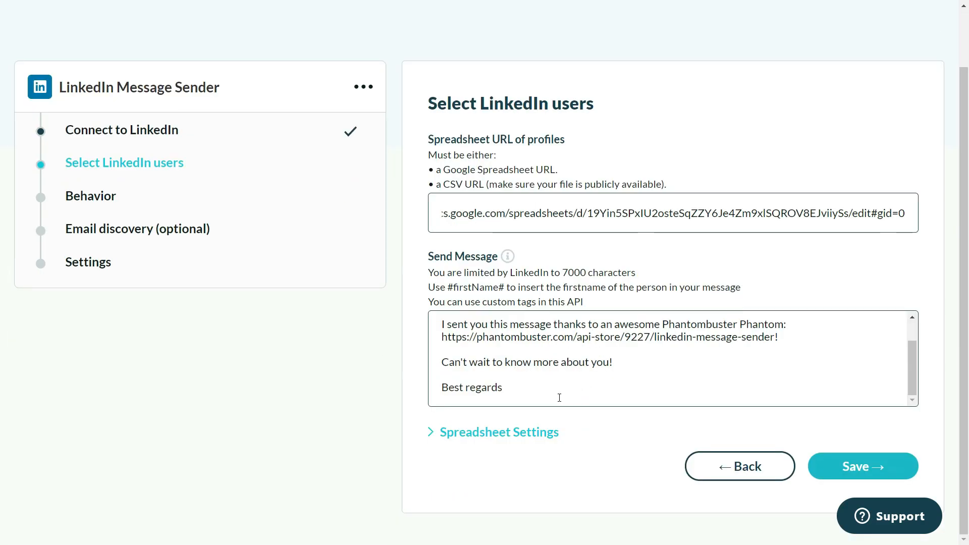
# Replace the default message with the hyper-personalized webinar invitation greeting #firstName#, and add blank lines below the sentence about the personalized image
pyautogui.moveTo(558, 395); pyautogui.dragTo(437, 324)
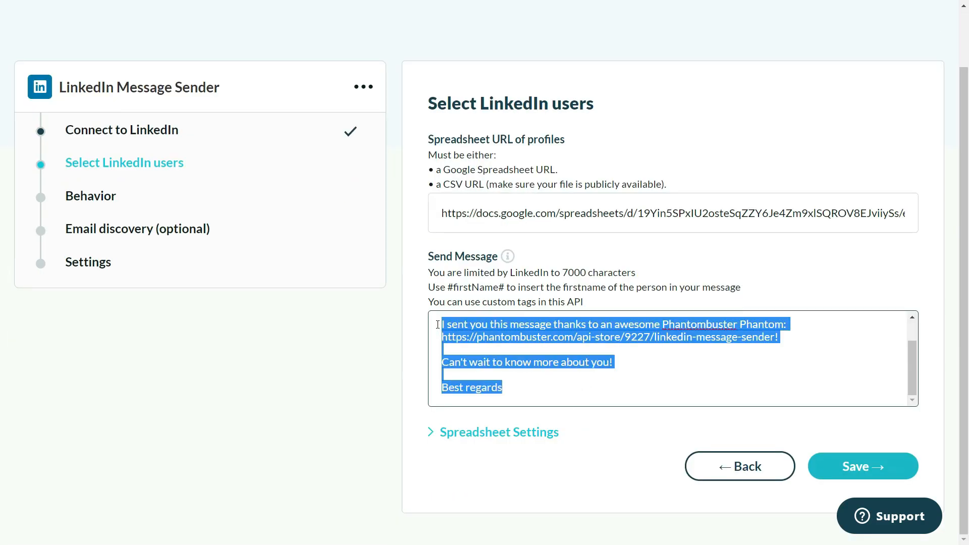
pyautogui.hotkey('ctrl', 'v')
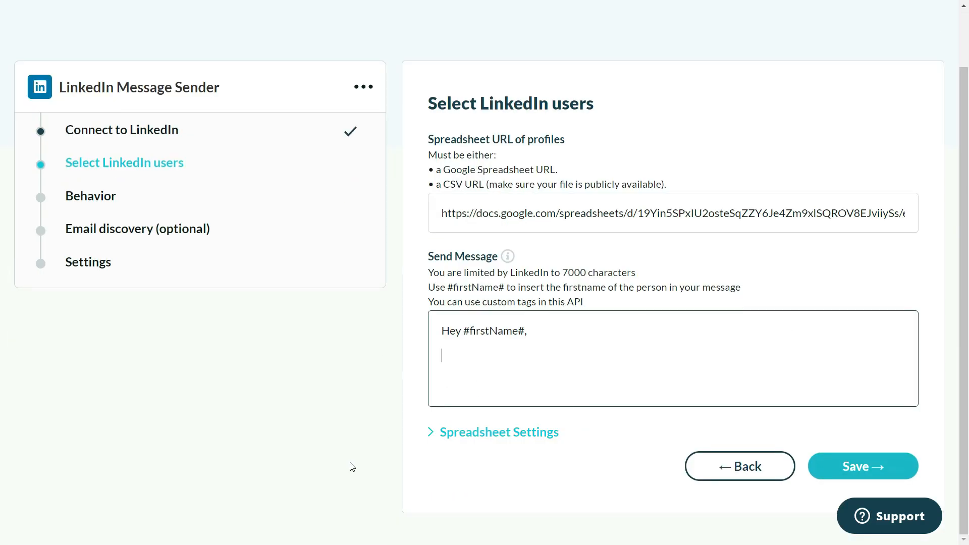
pyautogui.hotkey('ctrl', 'v')
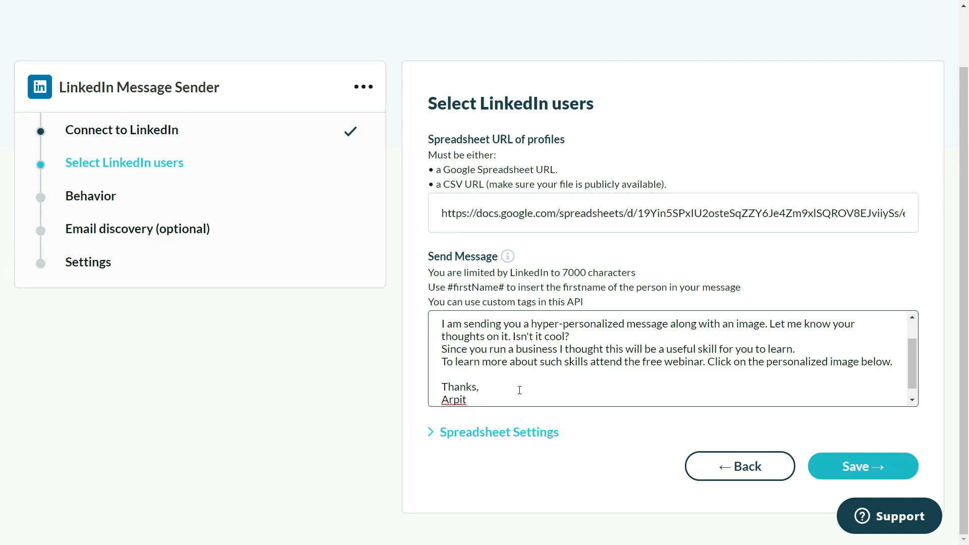
pyautogui.scroll(1, 519, 390)
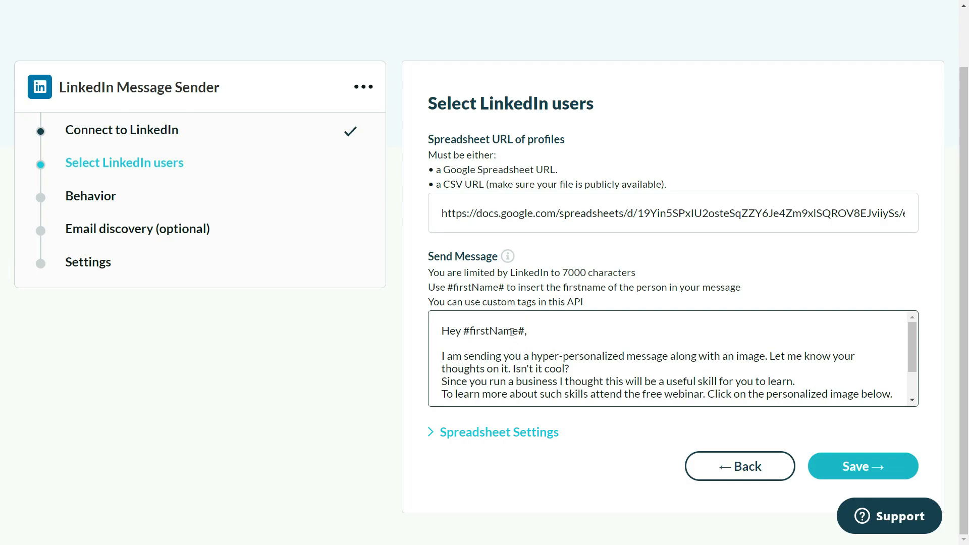
pyautogui.scroll(-2, 511, 331)
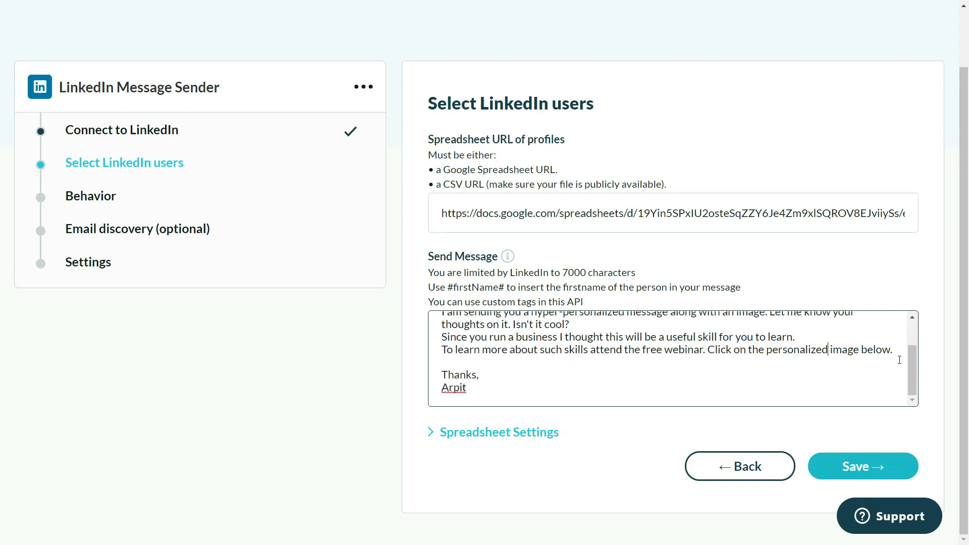
pyautogui.press('Return')
pyautogui.press('Return')
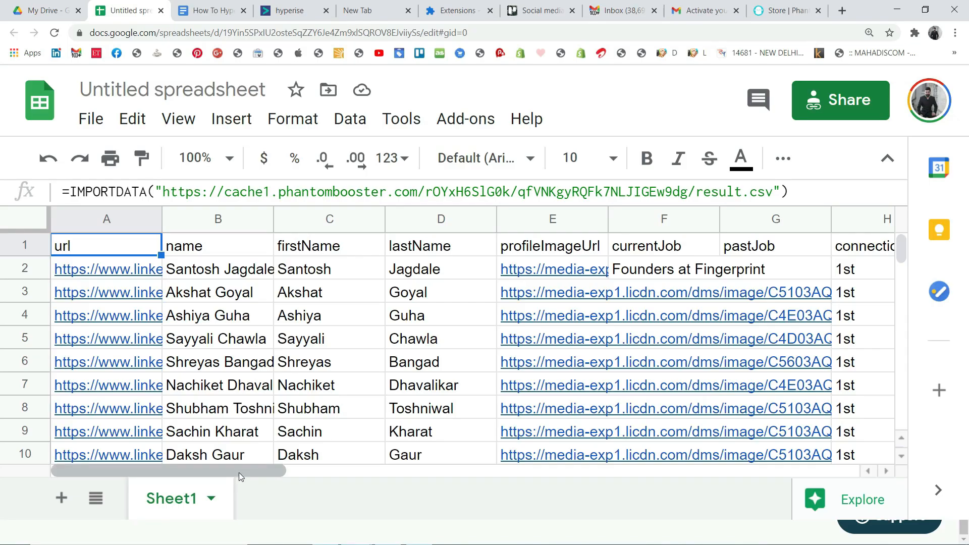
# In the Google Sheets spreadsheet, head column Q hyperise and paste the landing page link ending in utm_hyperef=183932_2 into Q2
pyautogui.moveTo(238, 472); pyautogui.dragTo(635, 472)
pyautogui.moveTo(498, 220); pyautogui.dragTo(594, 220)
pyautogui.click(649, 246)
pyautogui.write('hyperise')
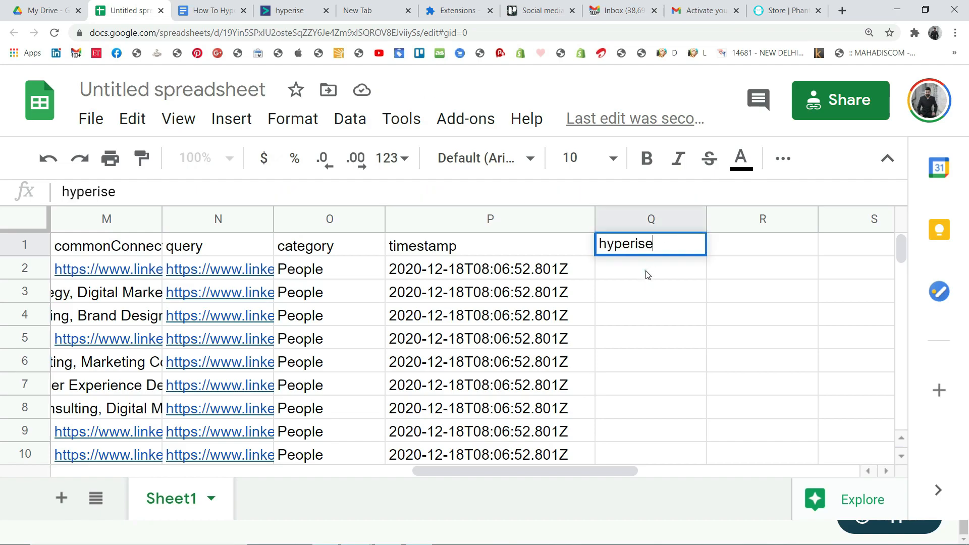
pyautogui.click(647, 274)
pyautogui.hotkey('ctrl', 'v')
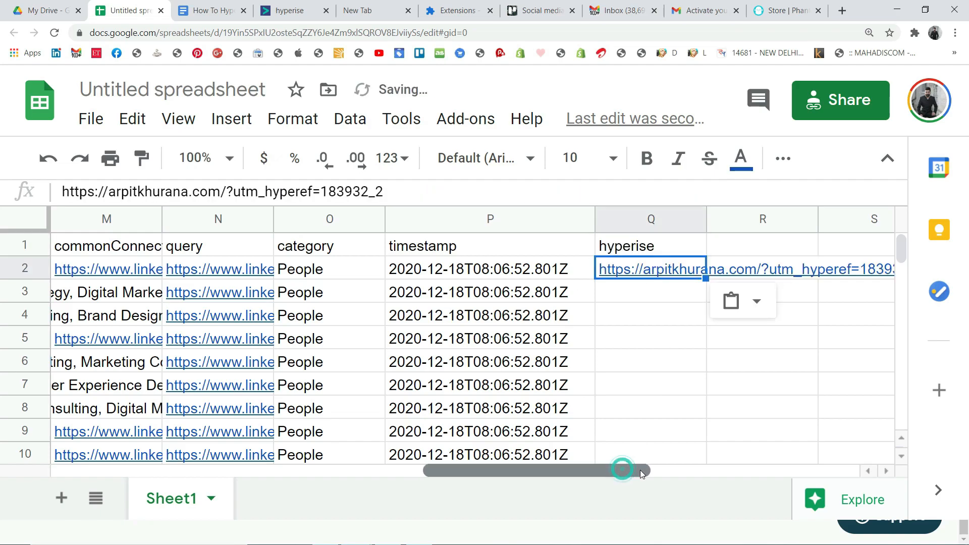
# Widen the hyperise column and fill the personalized link from Q2 down the profile rows
pyautogui.moveTo(708, 218); pyautogui.dragTo(888, 218)
pyautogui.hscroll(1, 579, 471)
pyautogui.moveTo(775, 222); pyautogui.dragTo(826, 227)
pyautogui.click(800, 290)
pyautogui.click(821, 273)
pyautogui.moveTo(824, 278); pyautogui.dragTo(824, 447)
pyautogui.scroll(-3, 823, 447)
pyautogui.moveTo(824, 256); pyautogui.dragTo(837, 496)
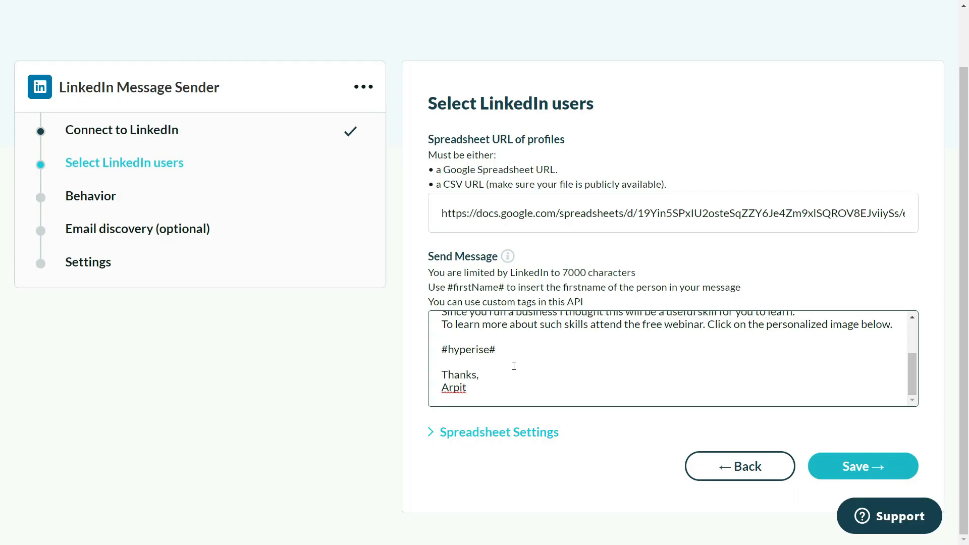
# Review the message text, set url as the column where profile URLs are stored, and save the LinkedIn user selection
pyautogui.scroll(3, 514, 366)
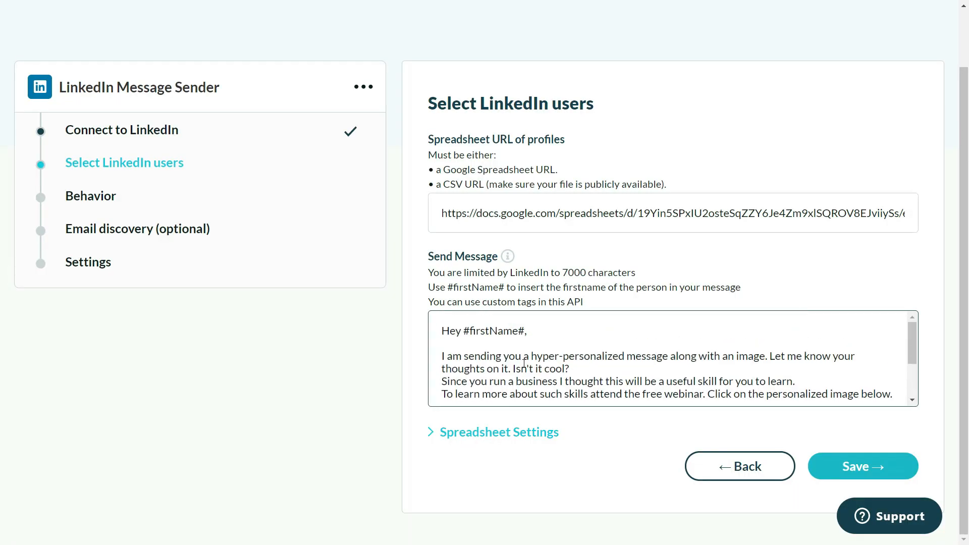
pyautogui.scroll(-3, 525, 366)
pyautogui.click(493, 437)
pyautogui.scroll(-2, 504, 441)
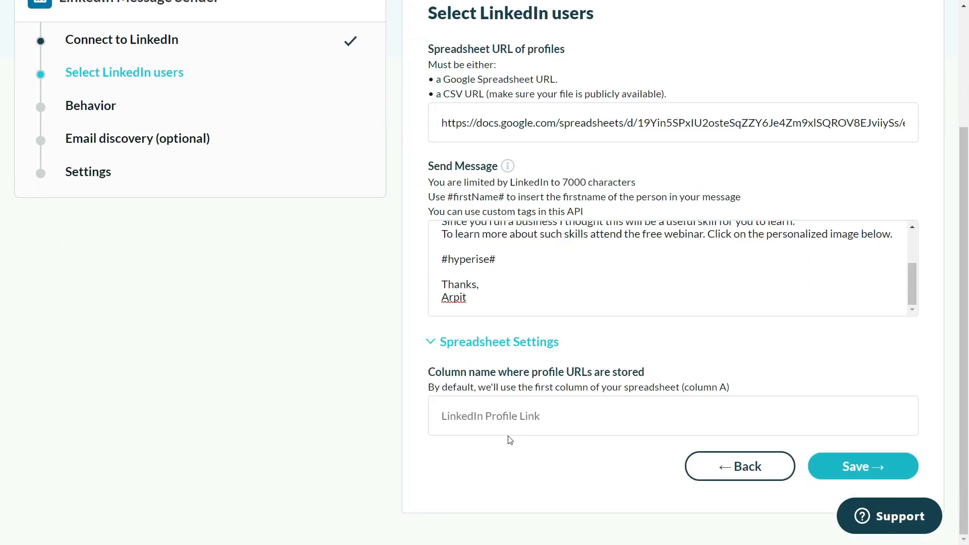
pyautogui.write('url')
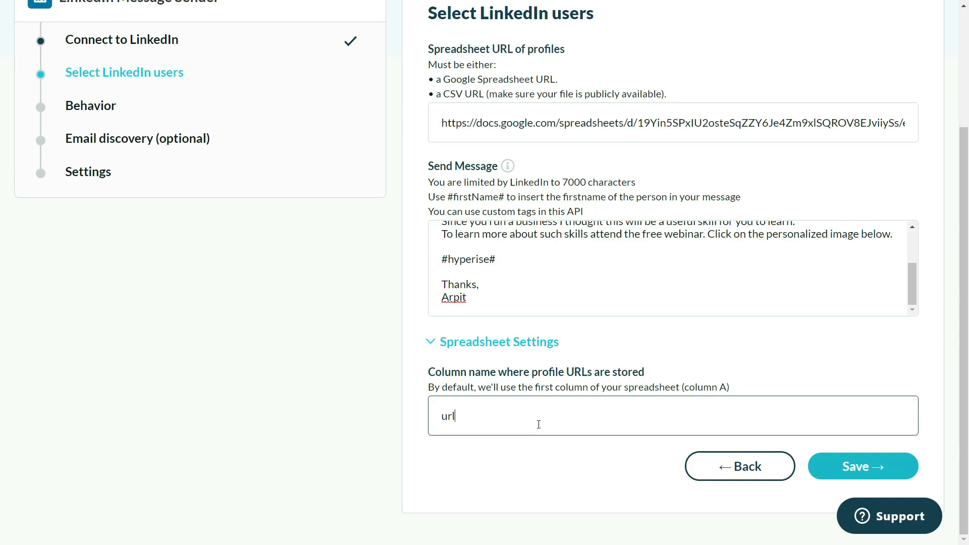
pyautogui.click(519, 469)
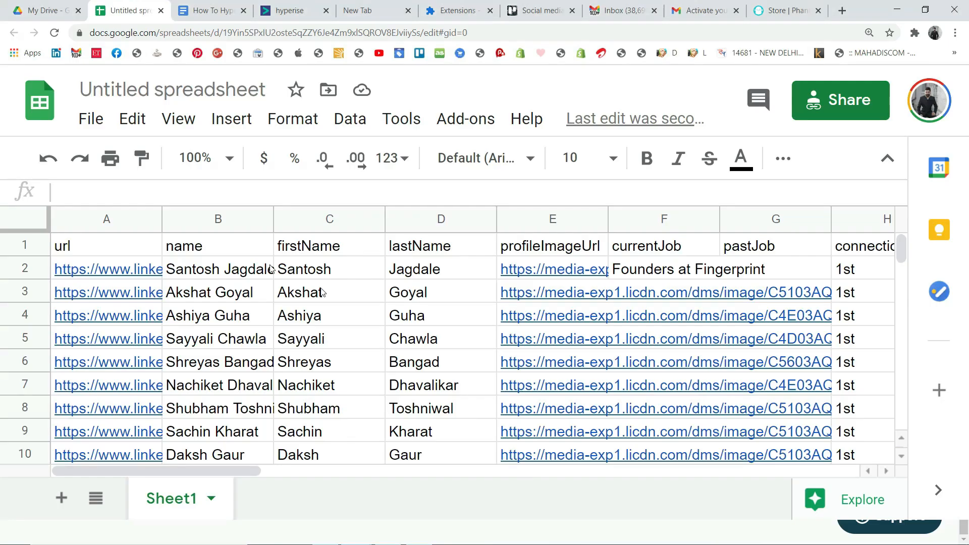
pyautogui.click(114, 249)
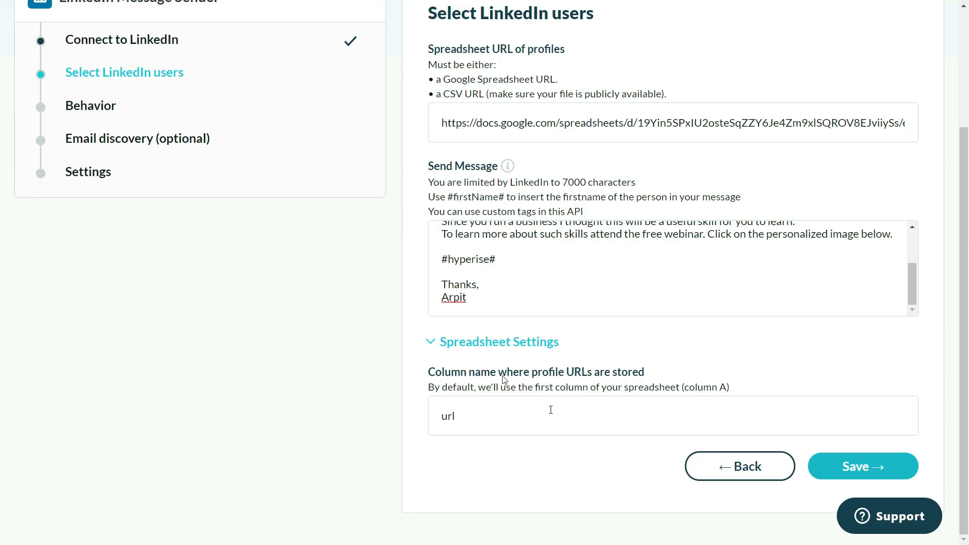
pyautogui.click(851, 469)
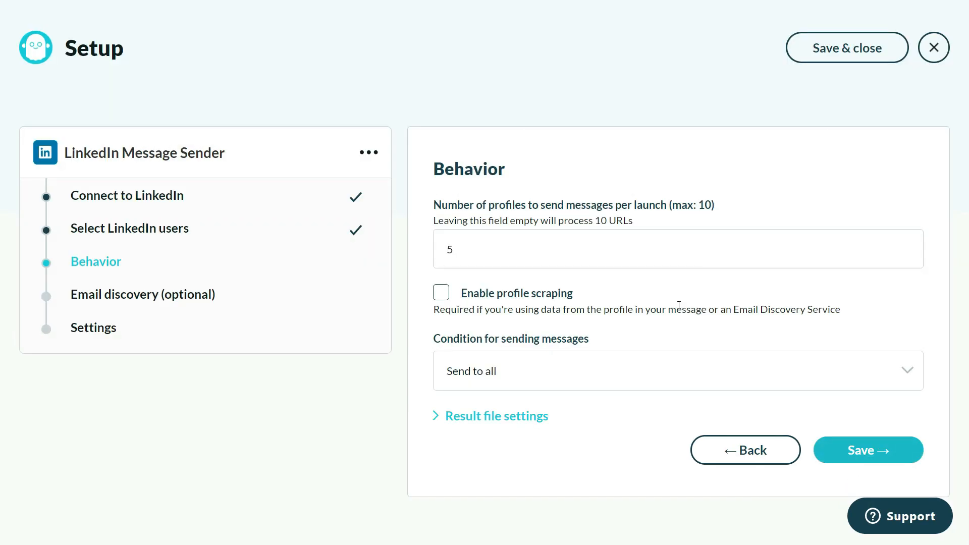
# Keep the sending condition at Send to all and email discovery at None, and save the remaining setup pages of the LinkedIn Message Sender
pyautogui.click(706, 378)
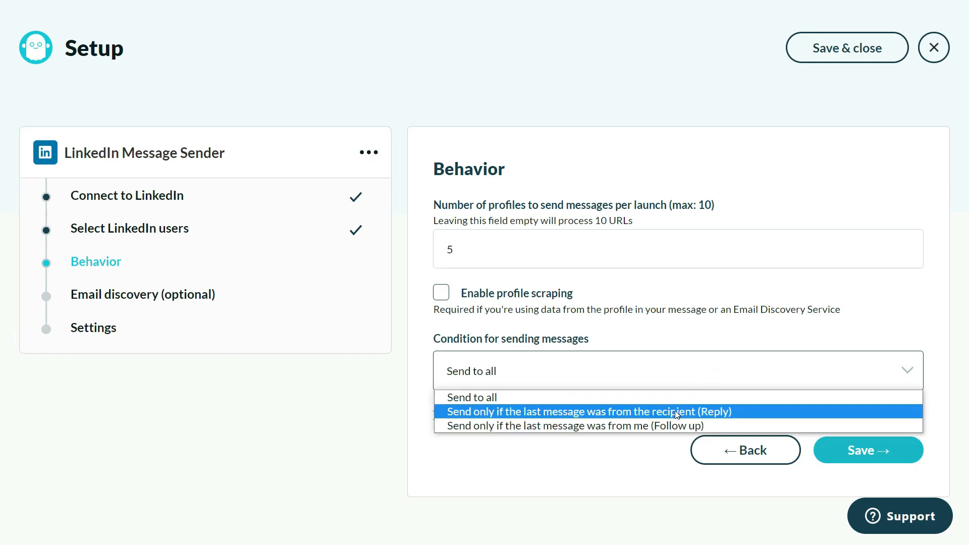
pyautogui.click(663, 450)
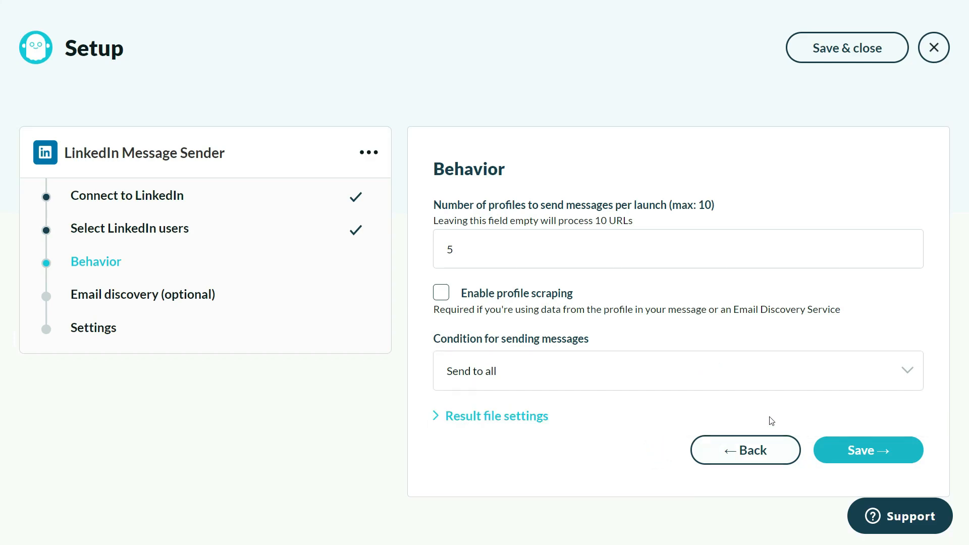
pyautogui.click(858, 452)
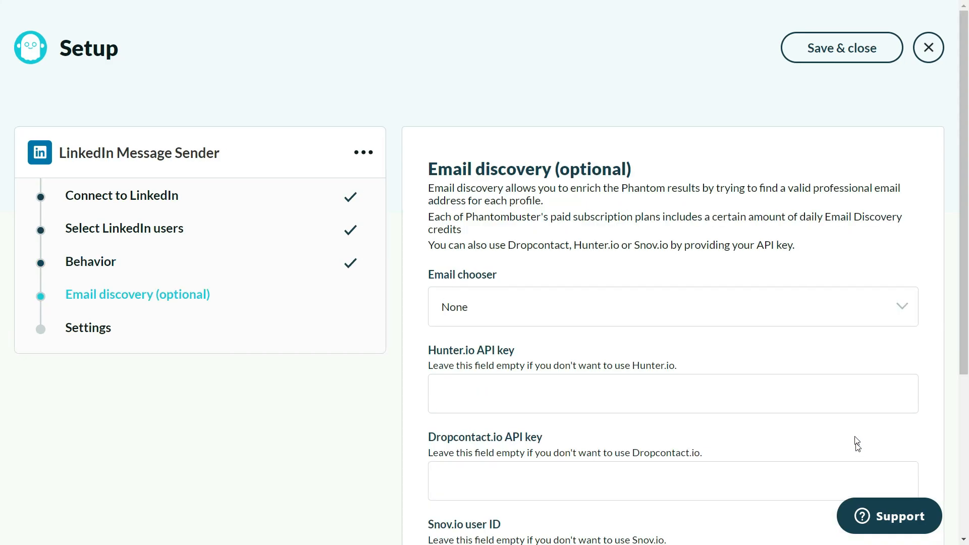
pyautogui.scroll(-5, 849, 367)
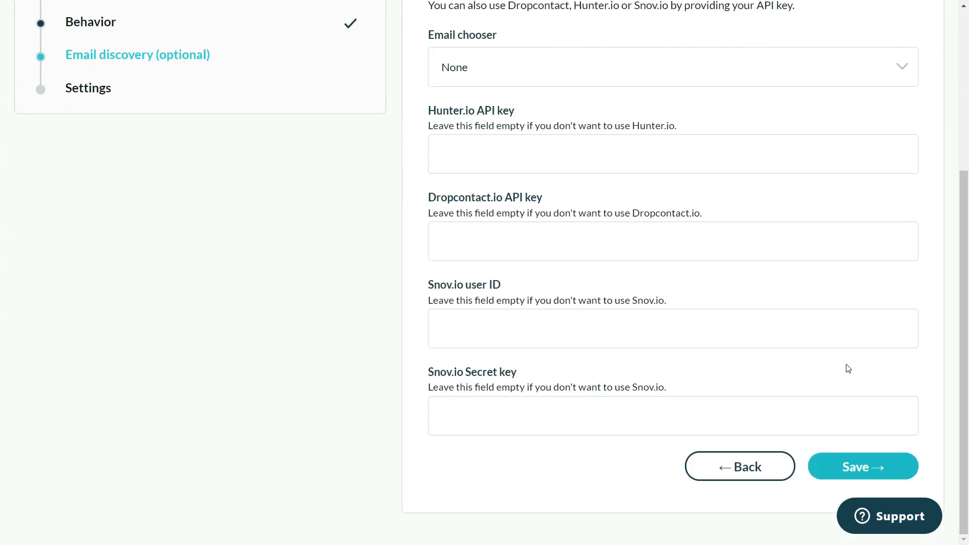
pyautogui.click(849, 468)
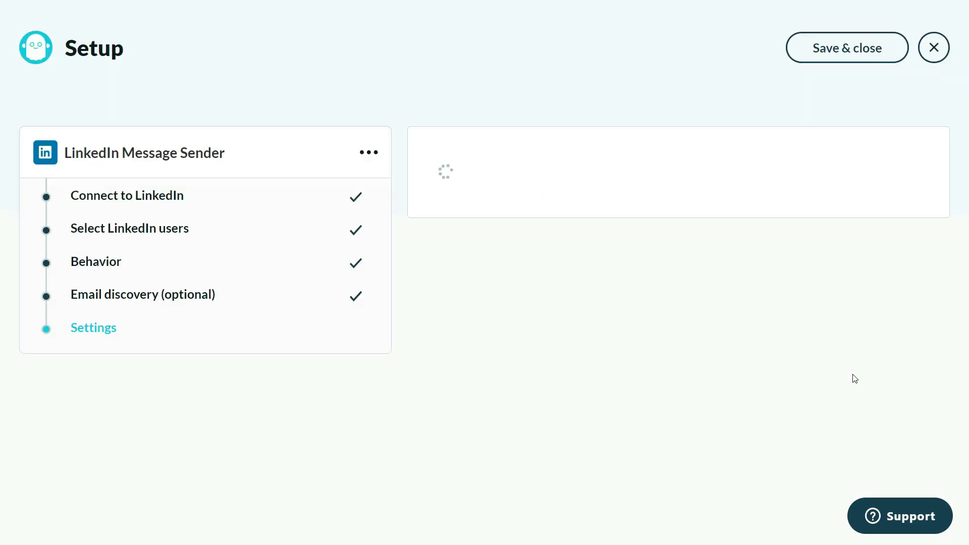
pyautogui.scroll(-2, 849, 378)
pyautogui.click(859, 466)
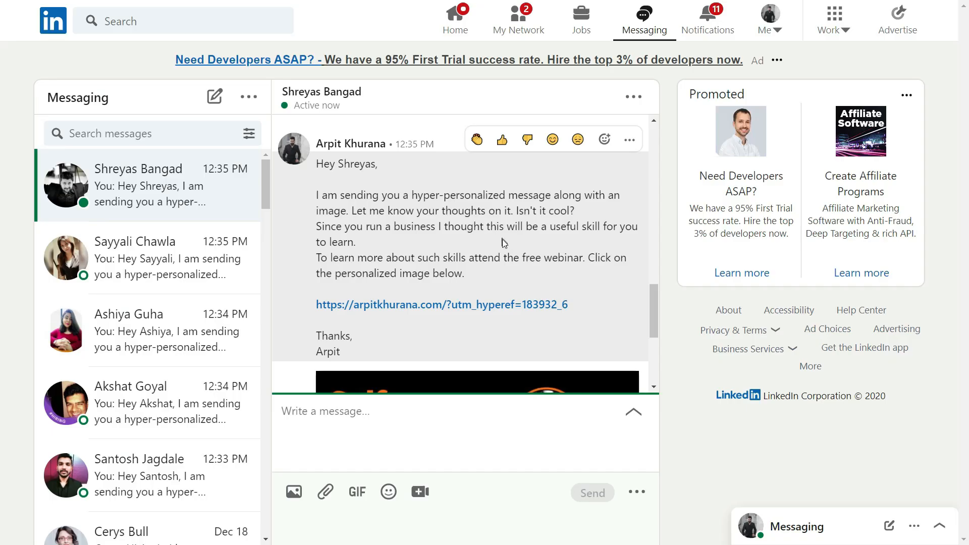
# In LinkedIn Messaging, examine the sent webinar invitations and their personalized preview images across the recipients' conversations
pyautogui.scroll(-4, 504, 245)
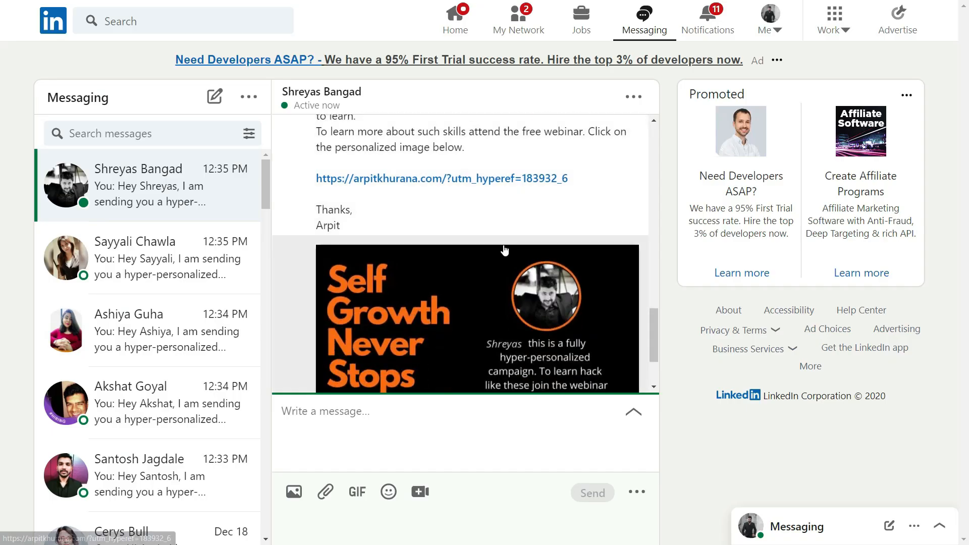
pyautogui.scroll(-1, 504, 249)
pyautogui.click(144, 258)
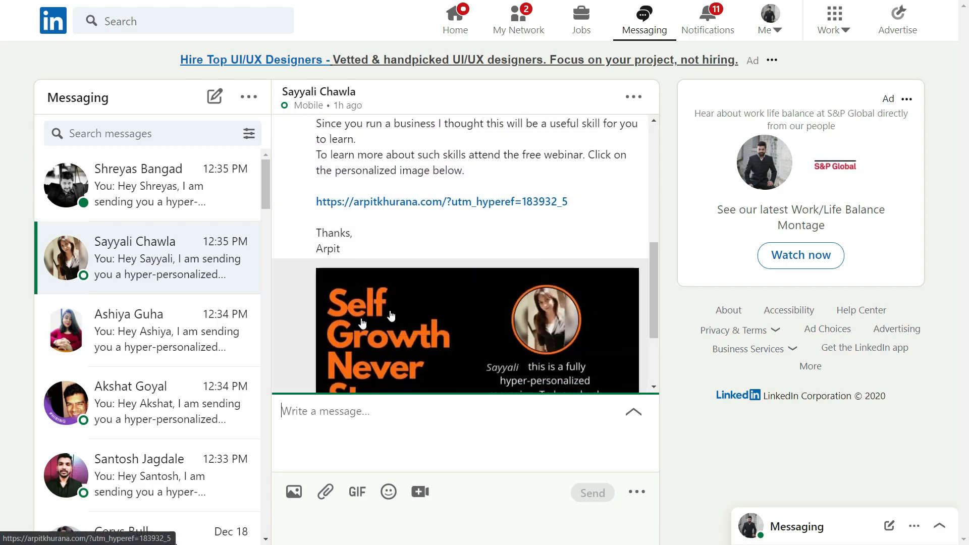
pyautogui.click(155, 337)
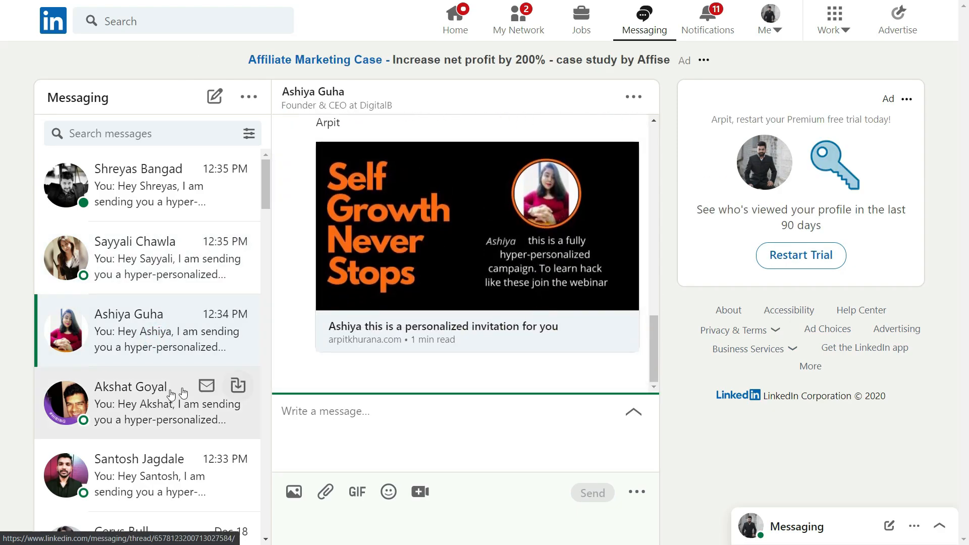
pyautogui.click(172, 393)
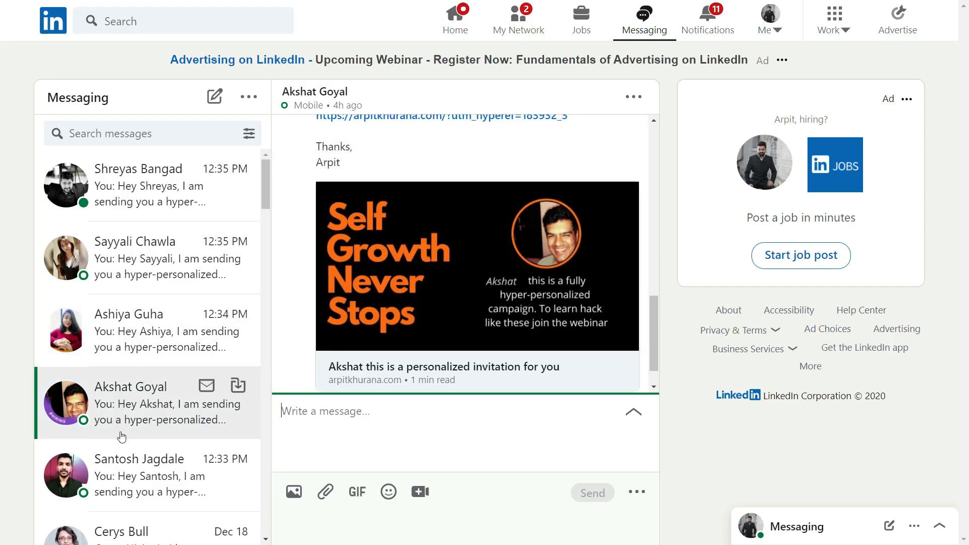